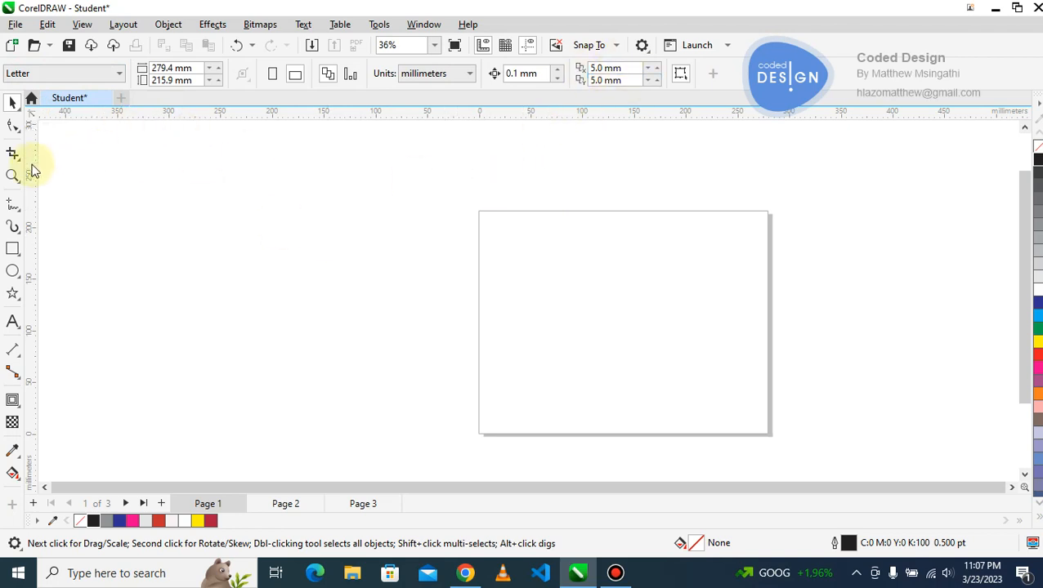
# Set the page size to the Website - Small preset.
pyautogui.click(121, 77)
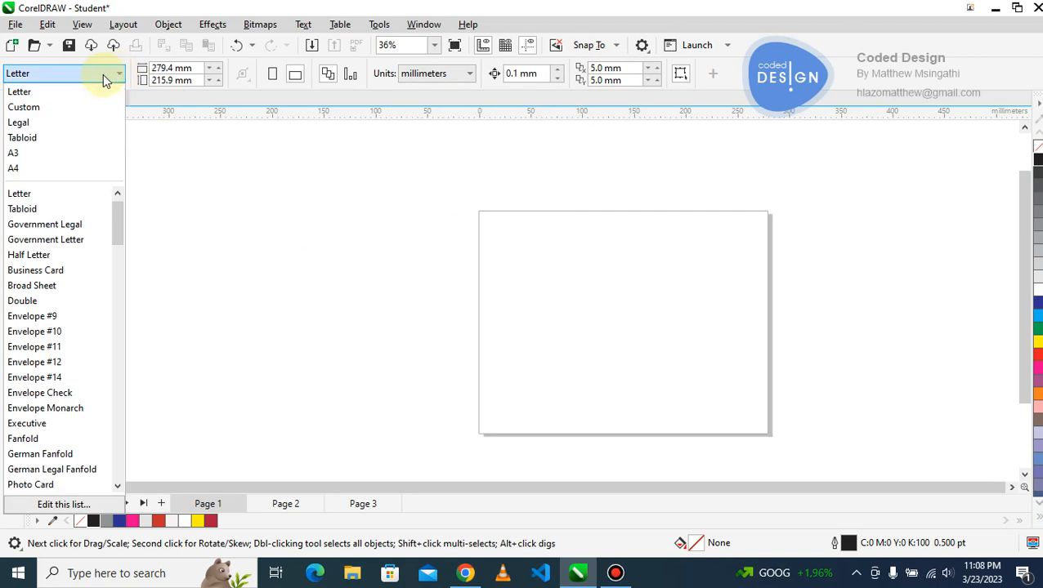
pyautogui.moveTo(122, 220); pyautogui.dragTo(117, 353)
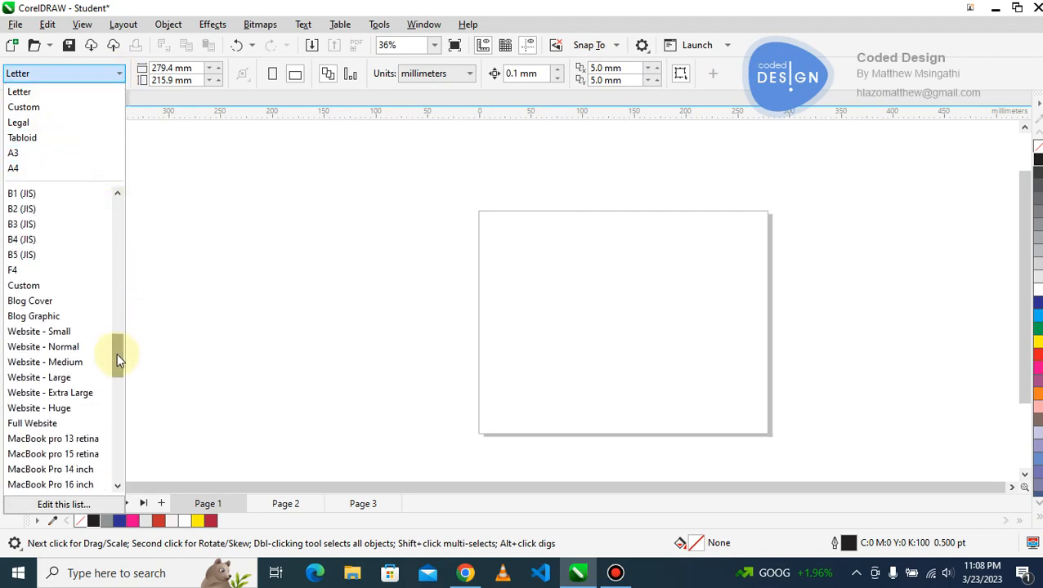
pyautogui.click(41, 333)
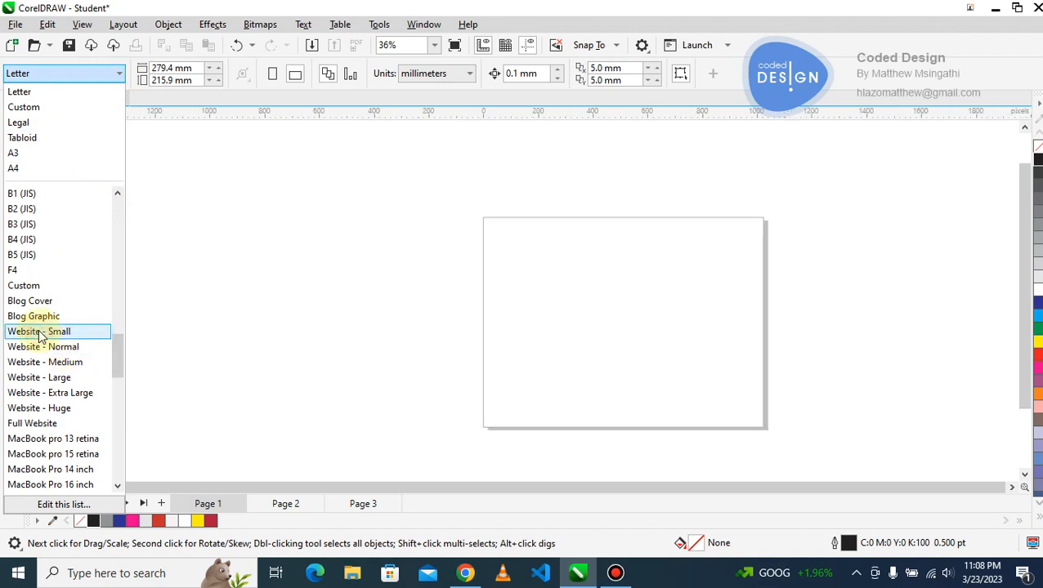
# Change the page size to the iPad 3/4/Air/Mini preset.
pyautogui.click(119, 73)
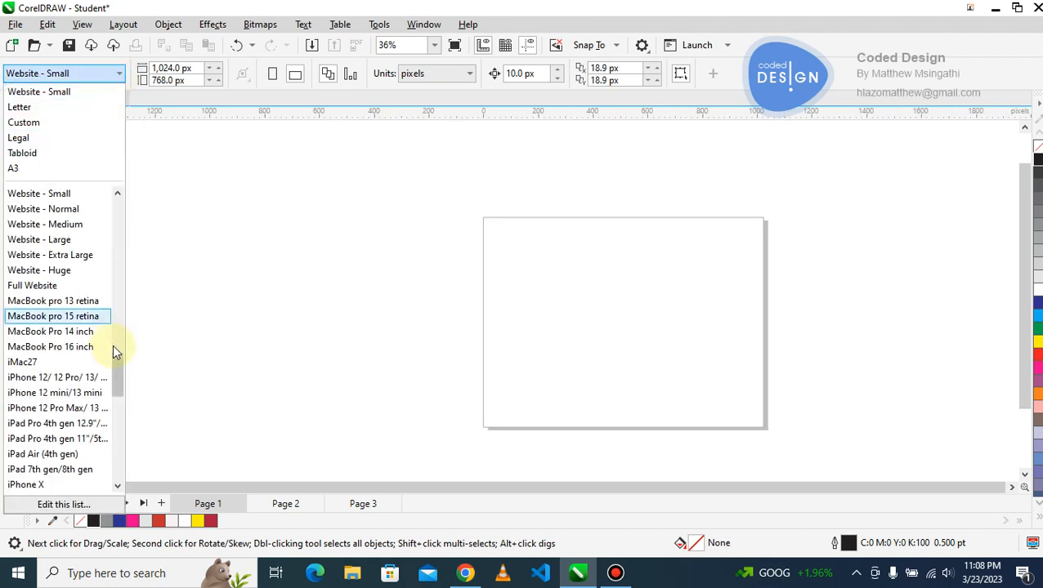
pyautogui.moveTo(119, 373); pyautogui.dragTo(119, 423)
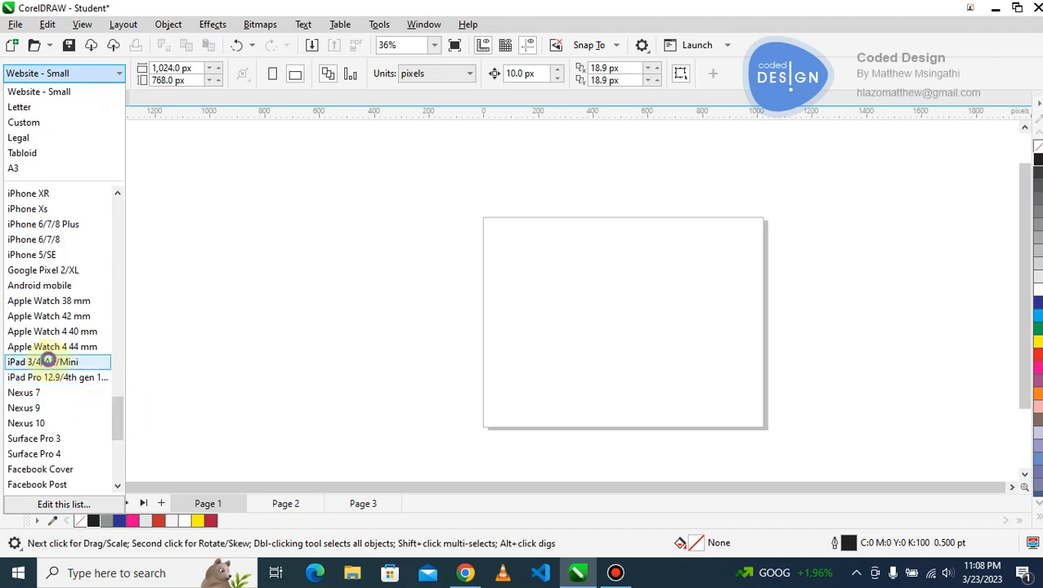
pyautogui.click(49, 362)
# Change the page size to the Tabloid preset and set the drawing units to millimeters.
pyautogui.click(120, 73)
pyautogui.moveTo(114, 419); pyautogui.dragTo(116, 220)
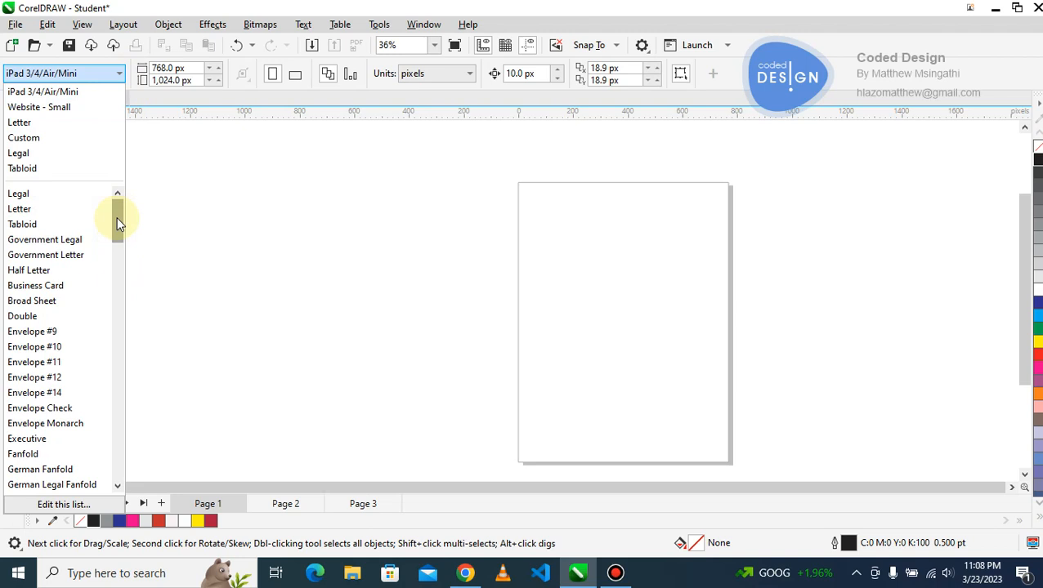
pyautogui.click(59, 225)
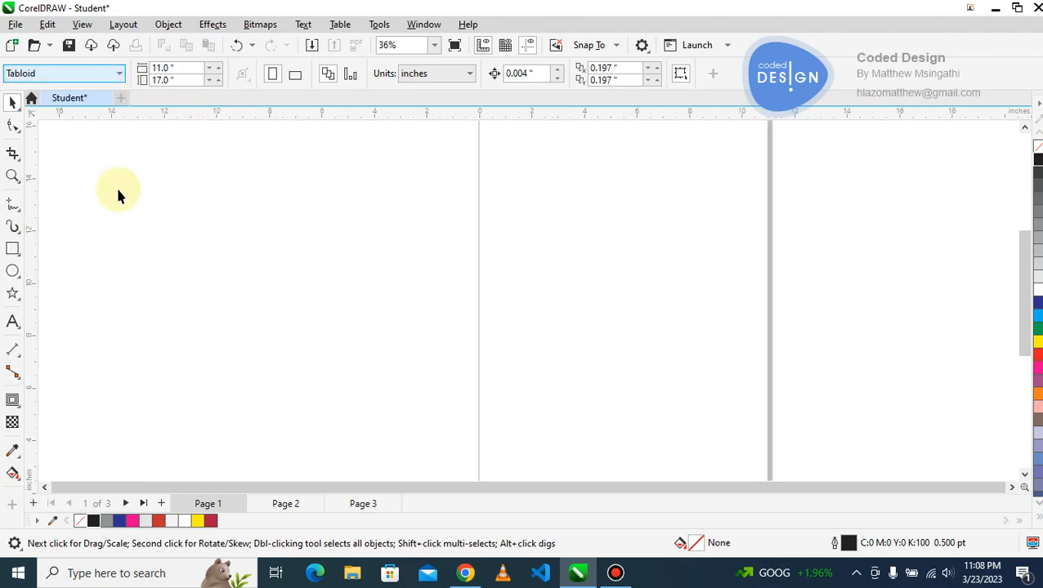
pyautogui.press('z')
pyautogui.press('F3')
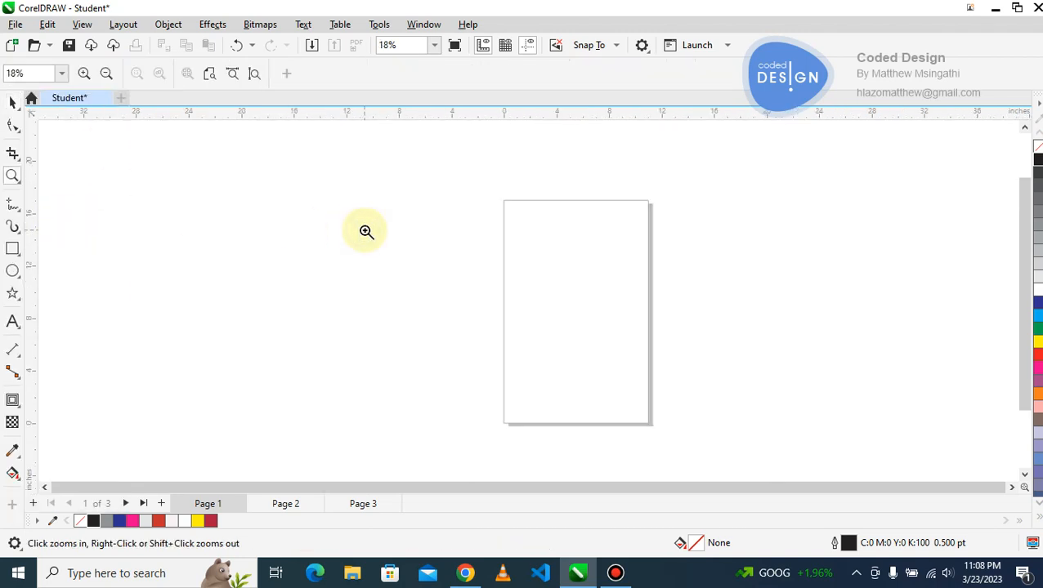
pyautogui.click(494, 262)
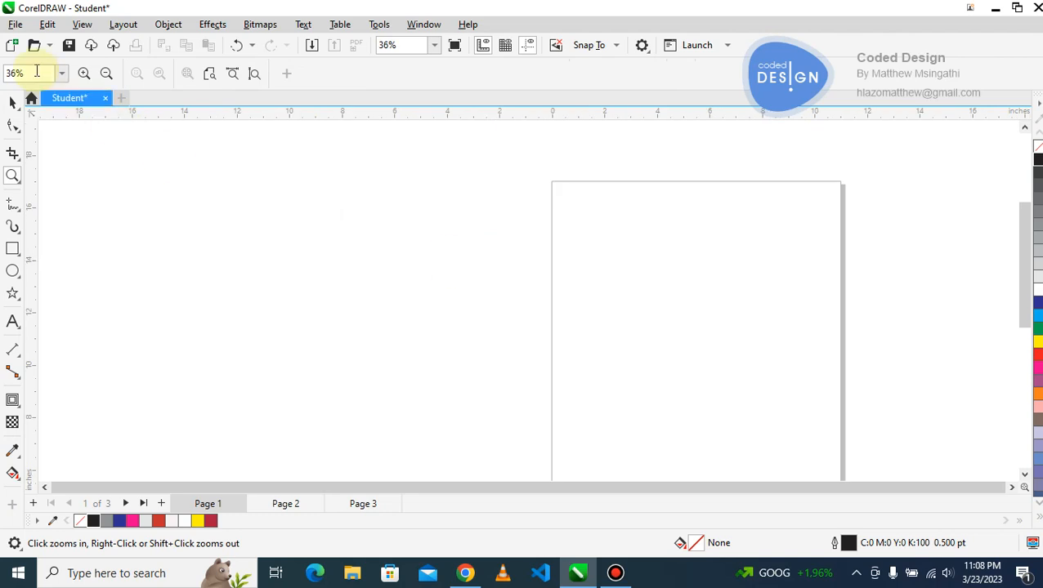
pyautogui.click(12, 103)
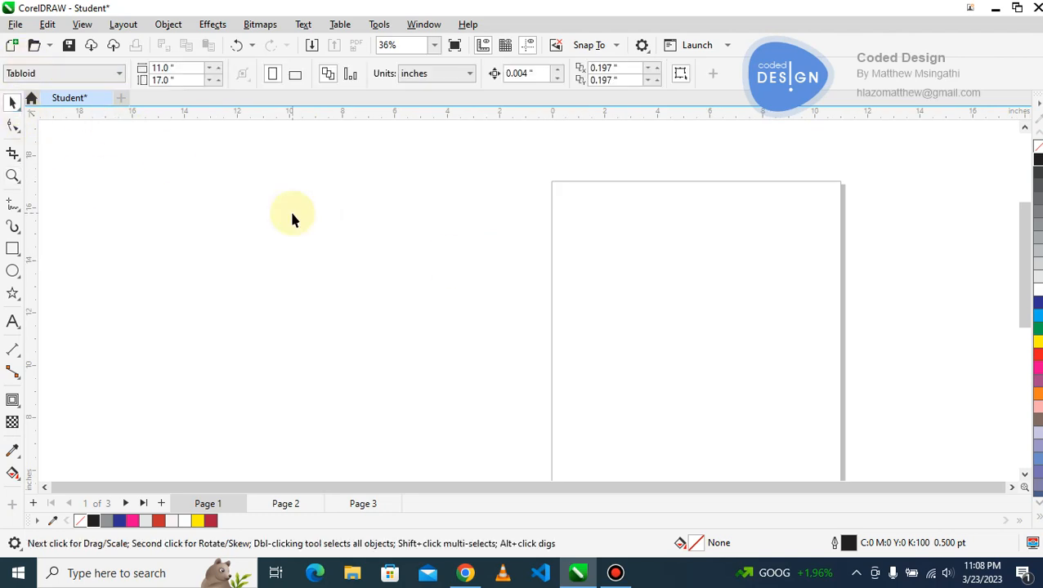
pyautogui.click(442, 76)
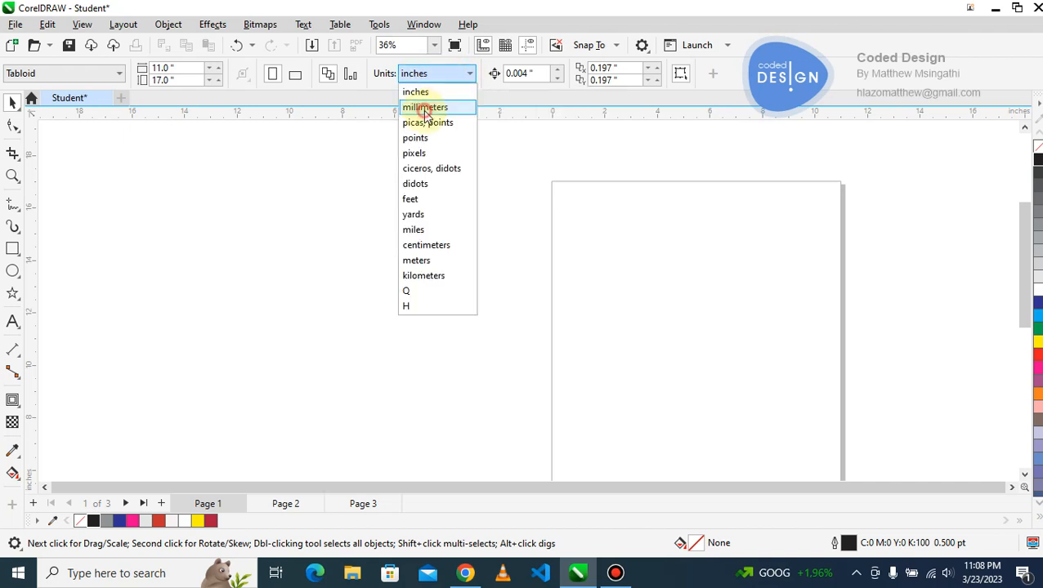
pyautogui.click(429, 107)
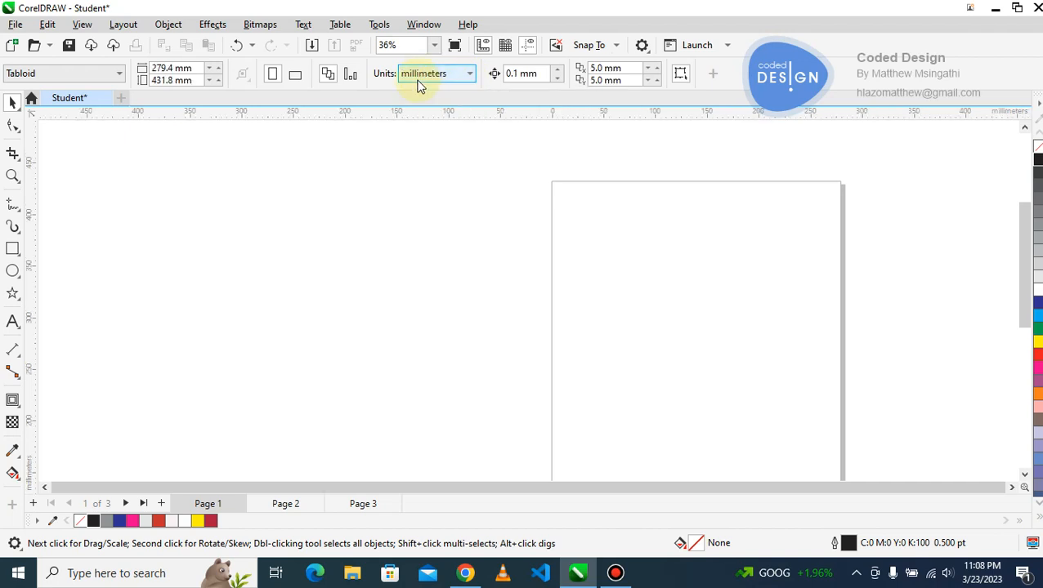
# Change the page size to the Web Banner (160x600) preset.
pyautogui.click(119, 75)
pyautogui.moveTo(121, 235); pyautogui.dragTo(115, 280)
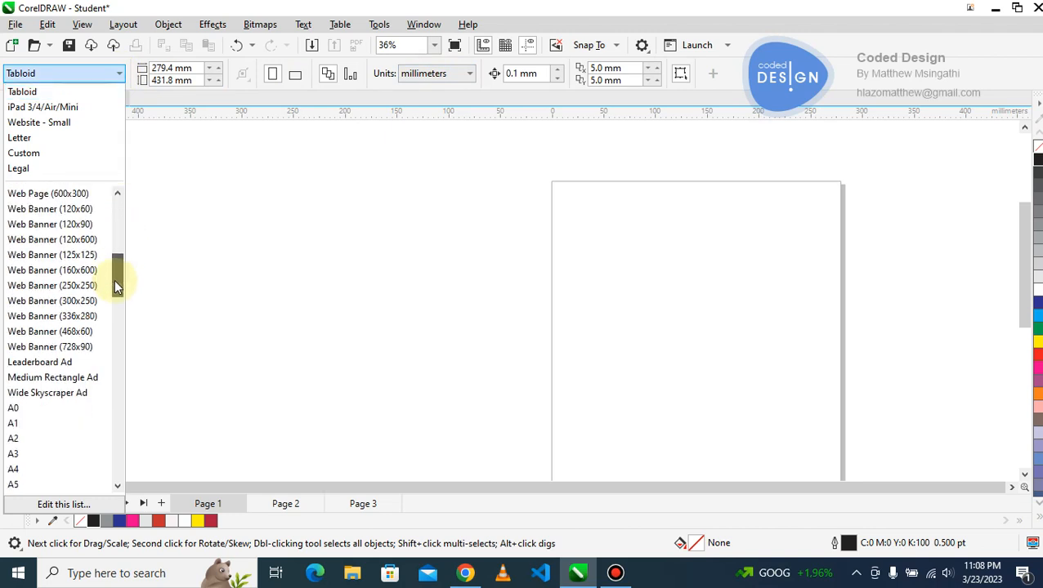
pyautogui.click(63, 270)
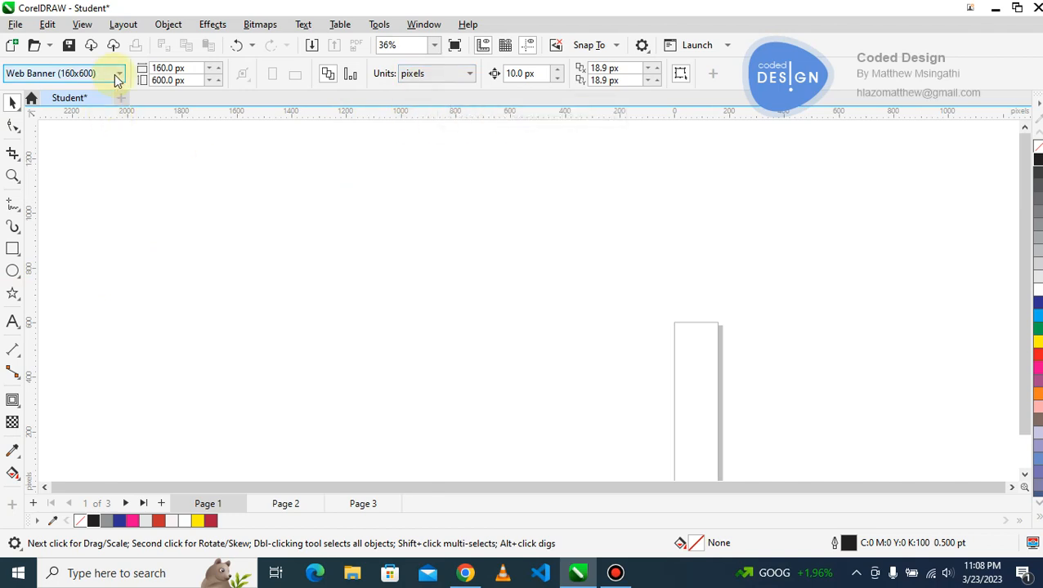
pyautogui.click(72, 76)
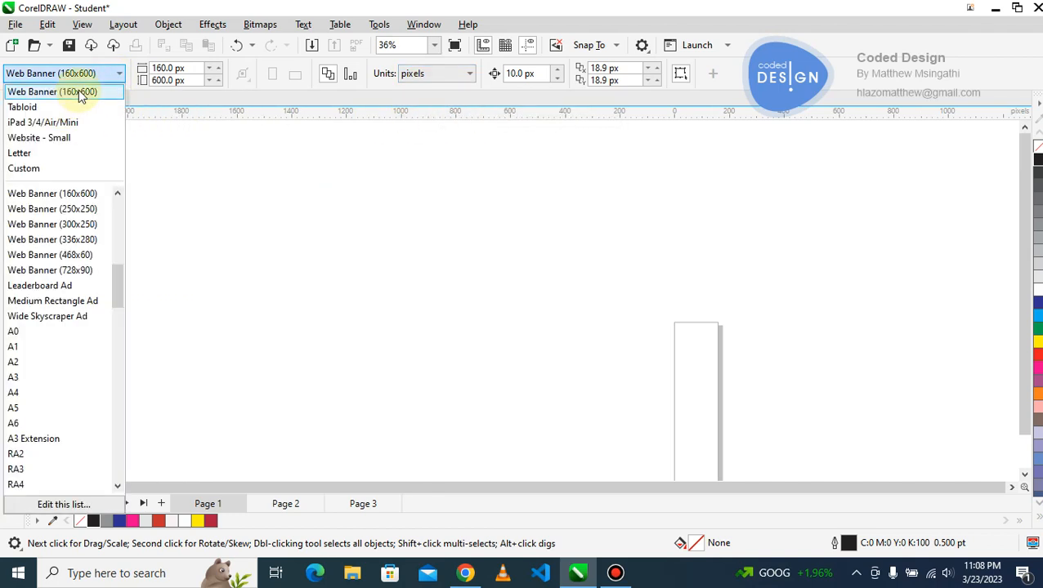
pyautogui.click(37, 193)
pyautogui.click(170, 68)
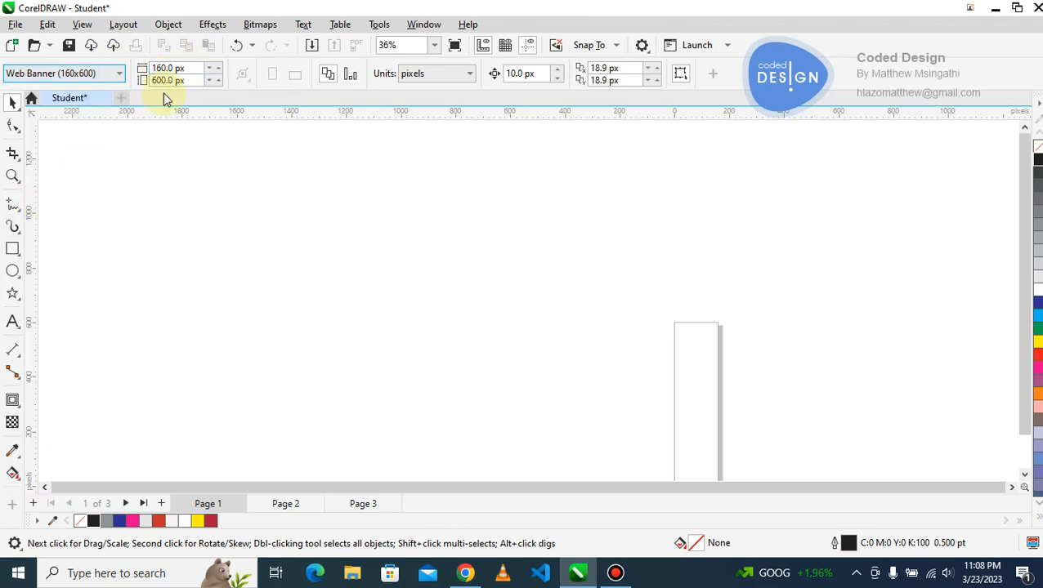
# Change the page size to the Letter preset and bring the whole page into view.
pyautogui.click(121, 73)
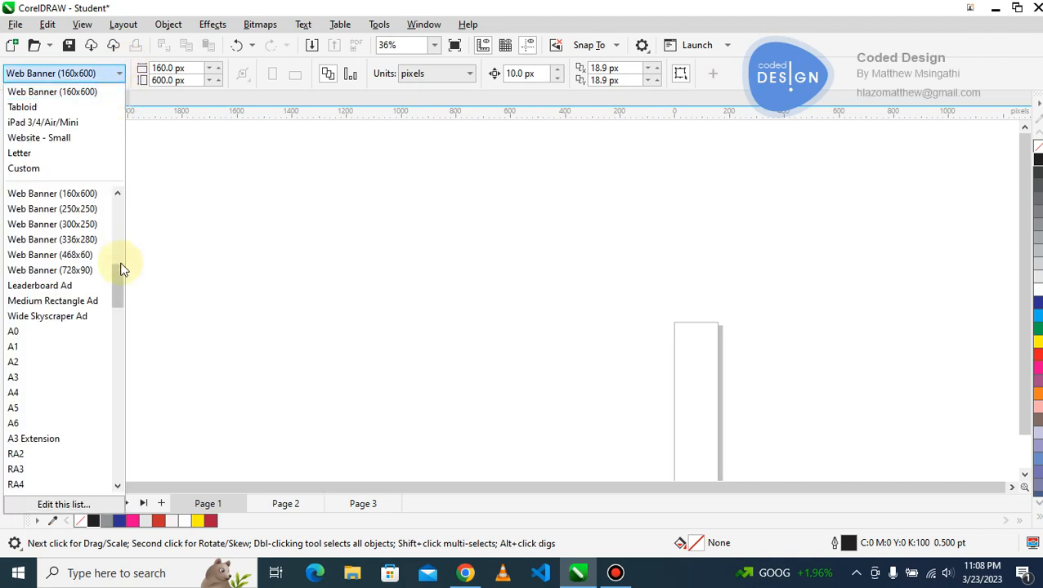
pyautogui.moveTo(119, 273); pyautogui.dragTo(123, 207)
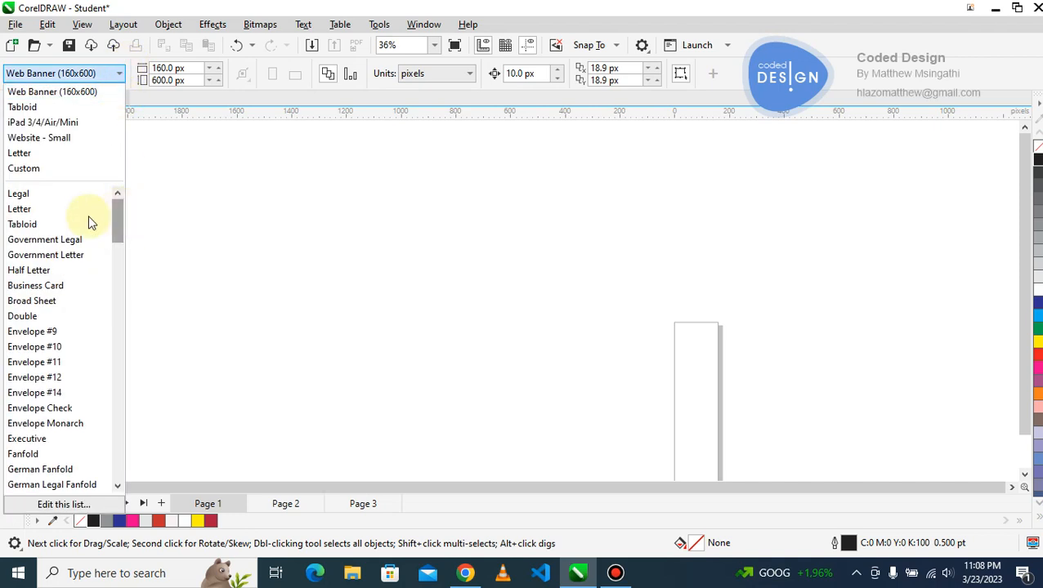
pyautogui.click(41, 208)
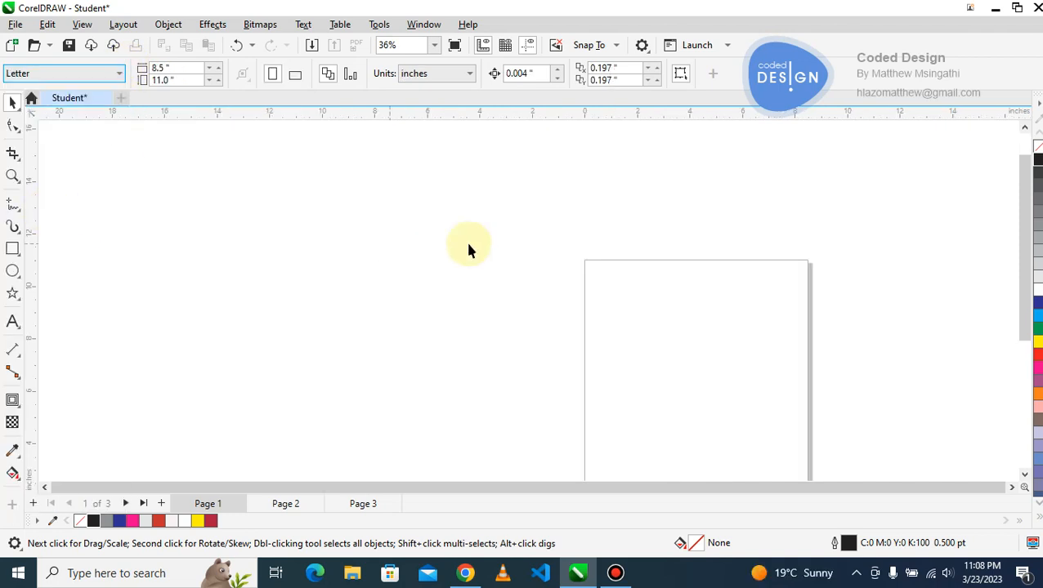
pyautogui.press('z')
pyautogui.press('F3')
pyautogui.click(576, 291)
pyautogui.press('F3')
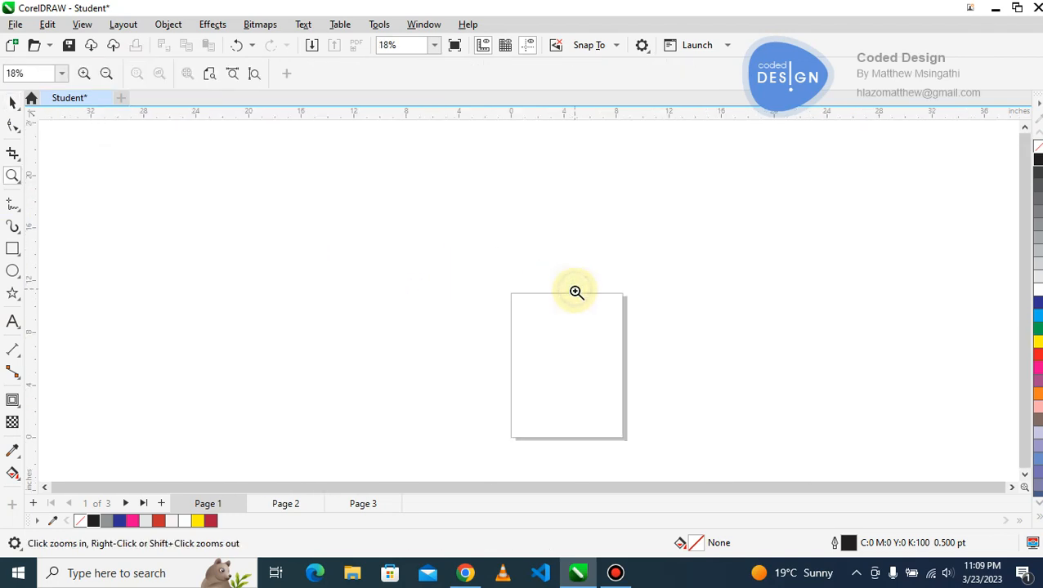
pyautogui.click(587, 366)
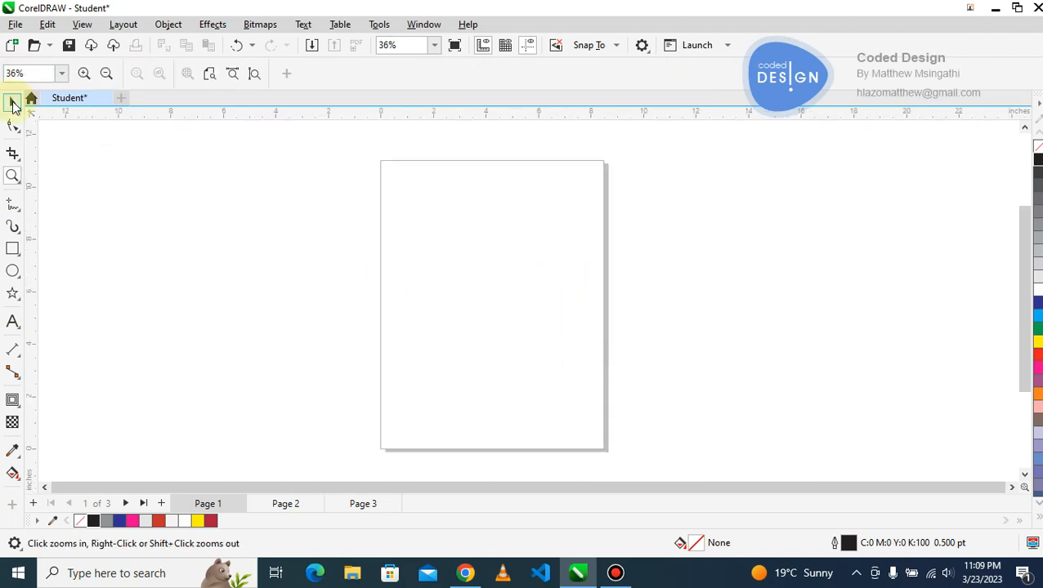
pyautogui.click(12, 105)
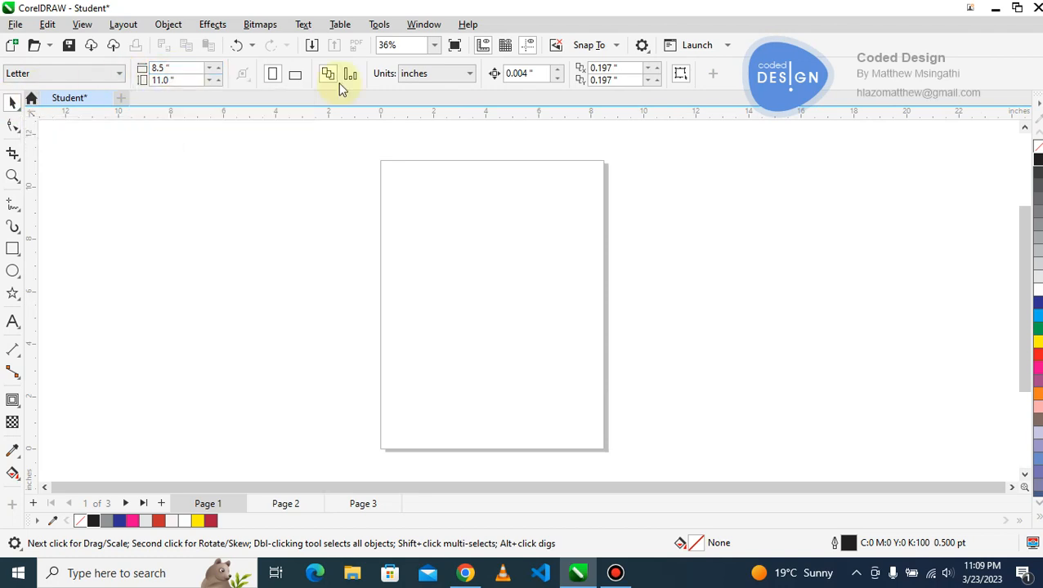
# Set the drawing units to millimeters and make the page a custom 200 x 200 mm square.
pyautogui.click(469, 74)
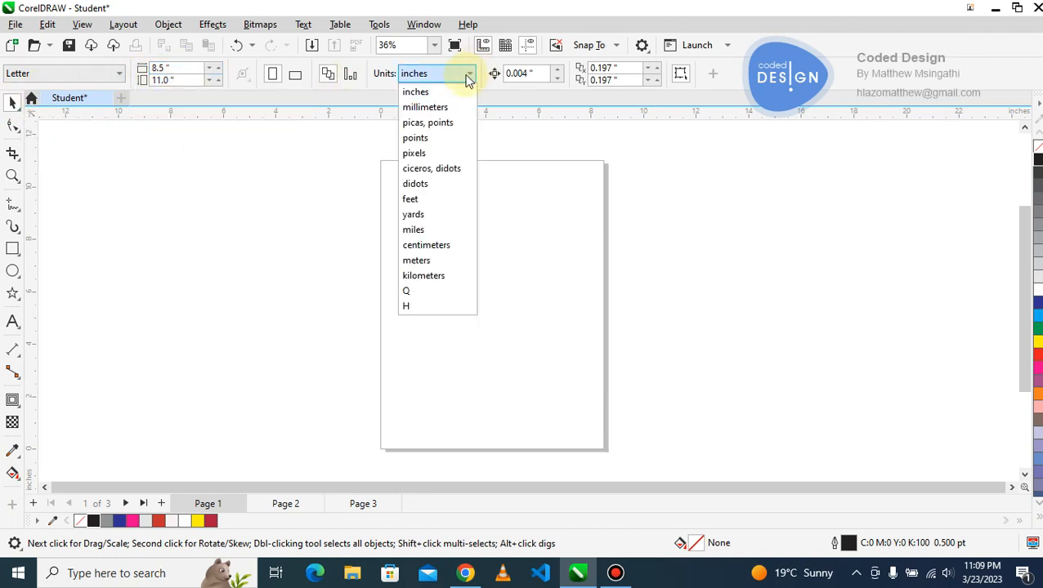
pyautogui.click(434, 109)
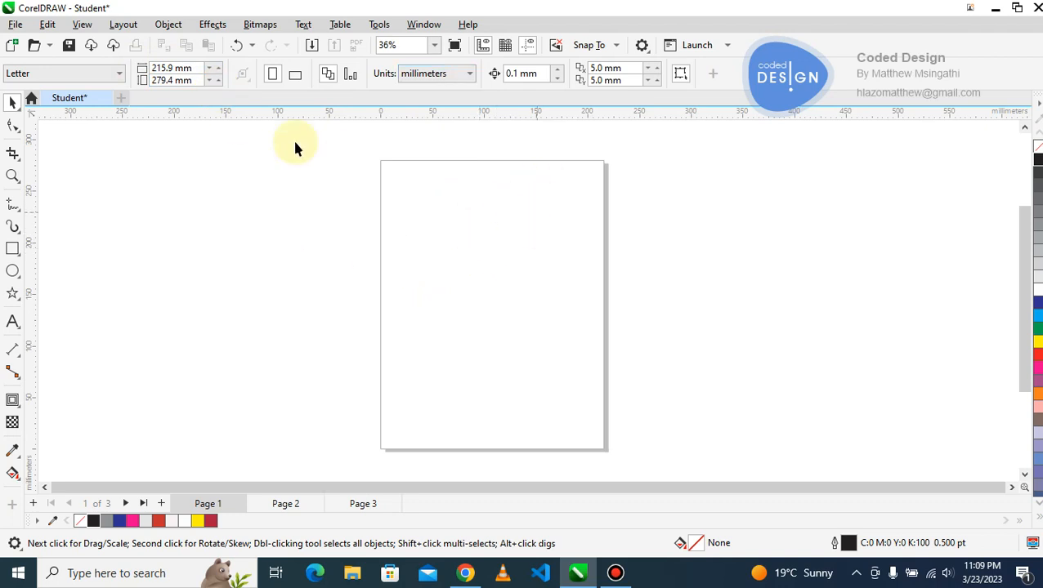
pyautogui.click(176, 68)
pyautogui.write('200')
pyautogui.press('Tab')
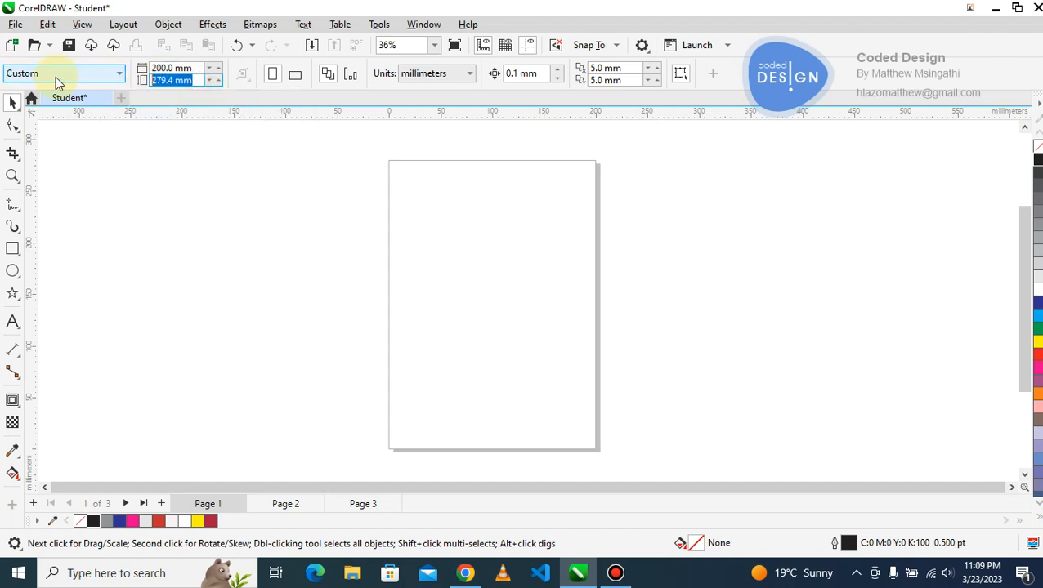
pyautogui.write('200')
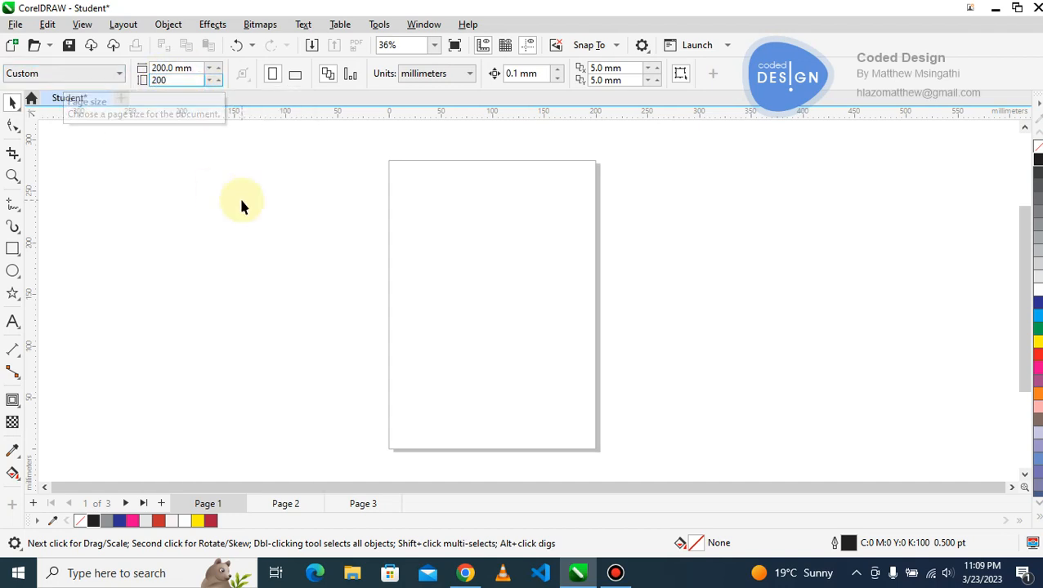
pyautogui.press('Return')
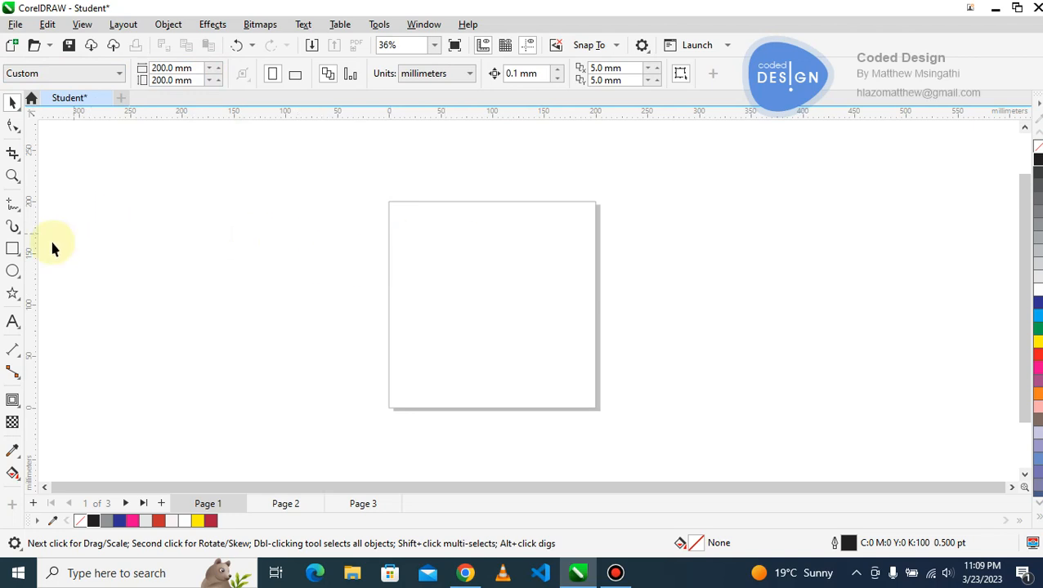
# Create a rectangle matching the page frame, fill it with yellow and remove its outline.
pyautogui.doubleClick(14, 250)
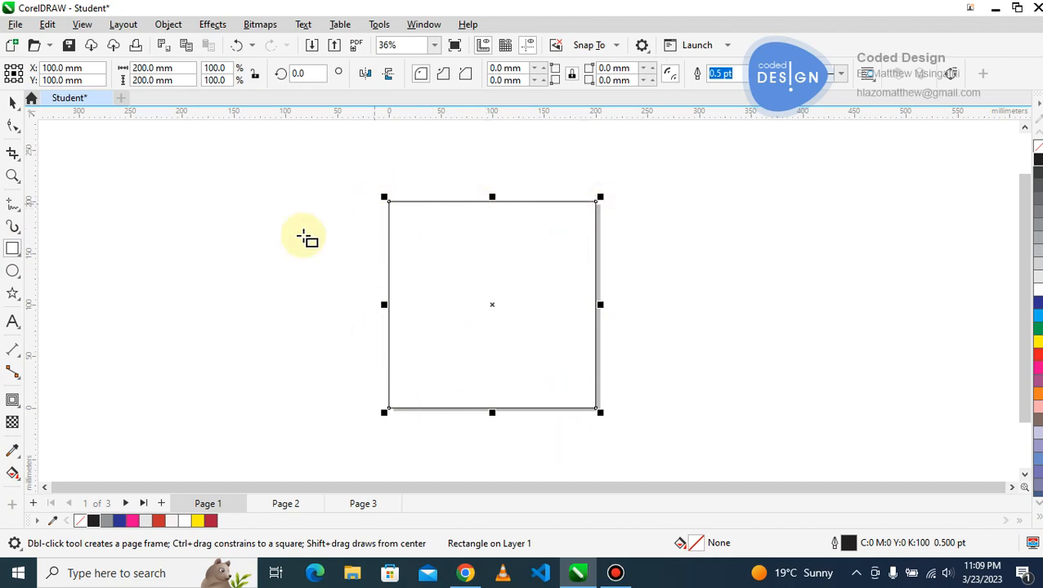
pyautogui.click(12, 103)
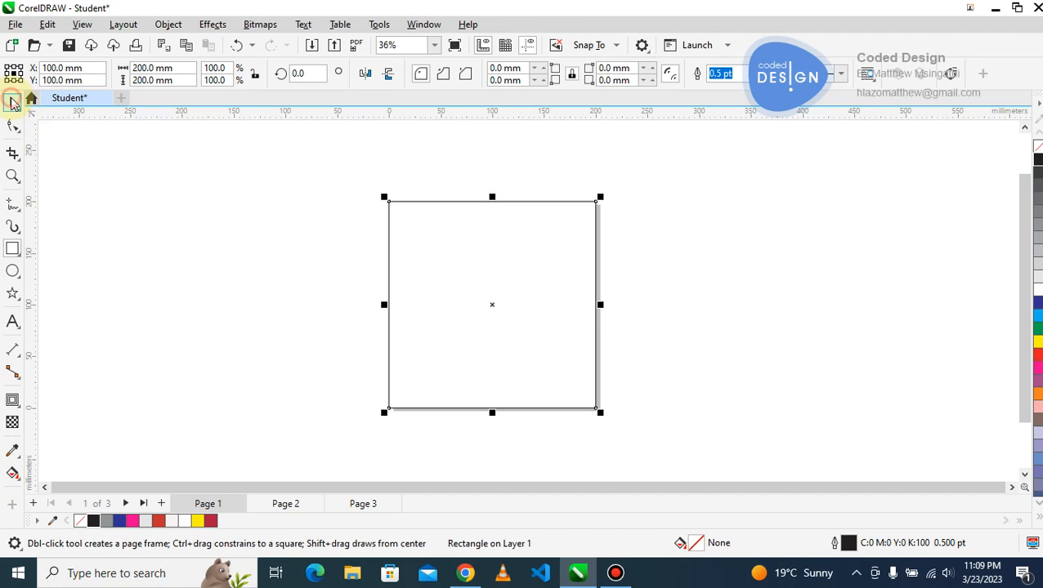
pyautogui.click(520, 272)
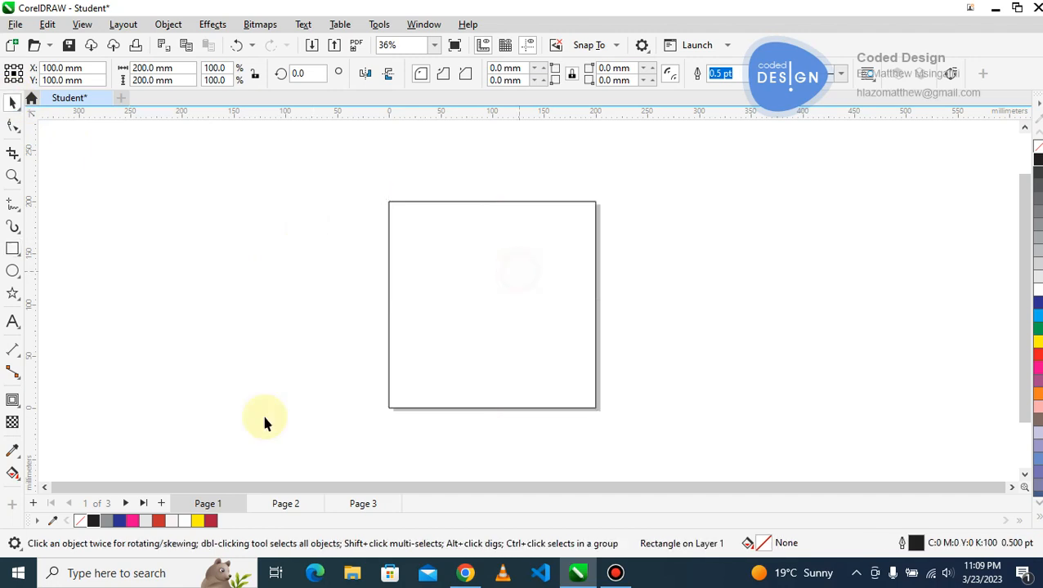
pyautogui.click(198, 522)
pyautogui.rightClick(83, 524)
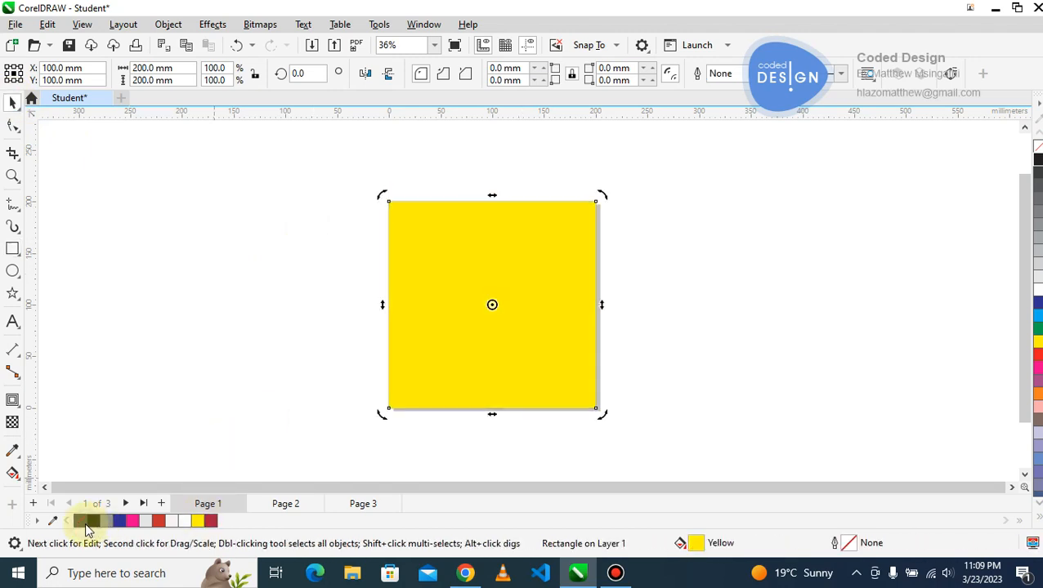
# Try narrowing the yellow rectangle to 100 mm by moving its right edge to the page centre, and undo the resize.
pyautogui.click(439, 286)
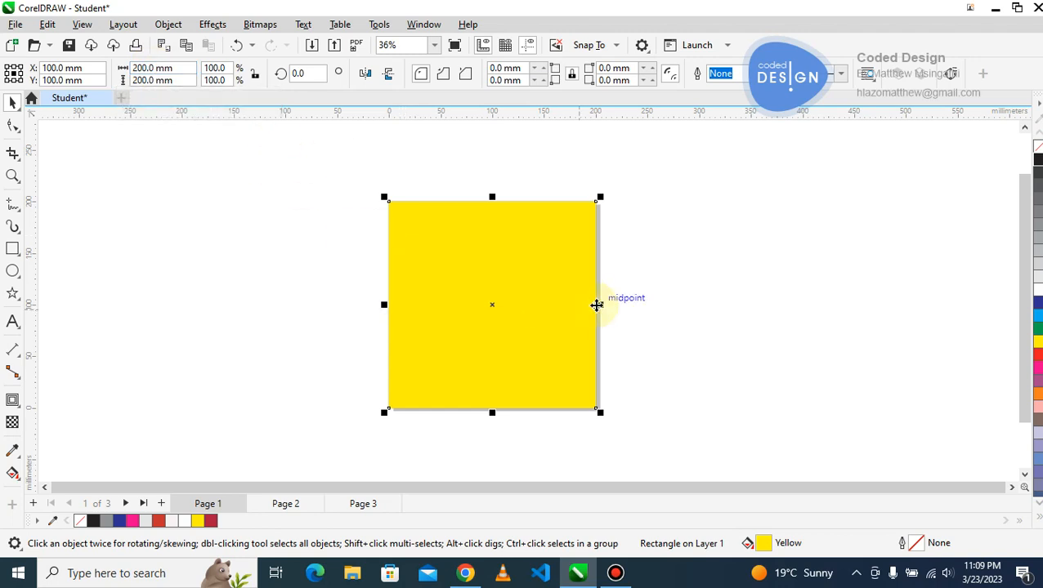
pyautogui.moveTo(600, 304); pyautogui.dragTo(493, 302)
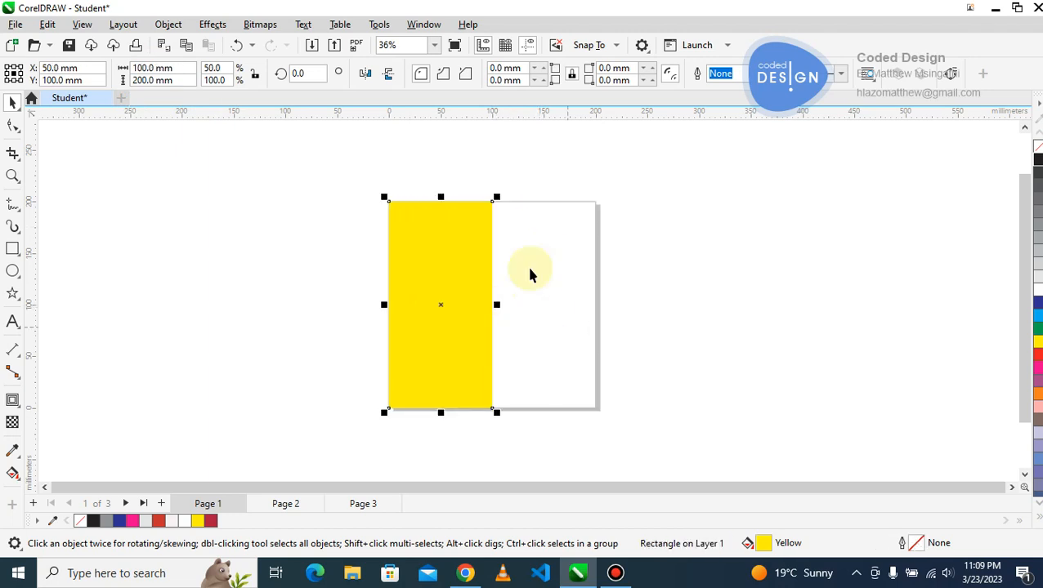
pyautogui.hotkey('ctrl', 'z')
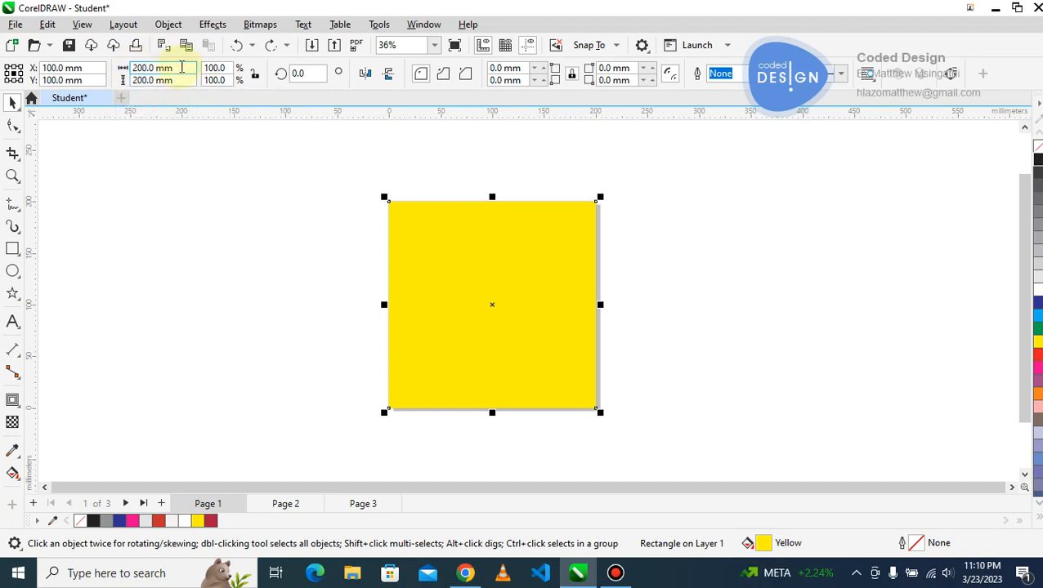
# Set the yellow rectangle's width to 200/2 mm and move it over the left half of the page.
pyautogui.moveTo(180, 67); pyautogui.dragTo(70, 70)
pyautogui.write('200/2')
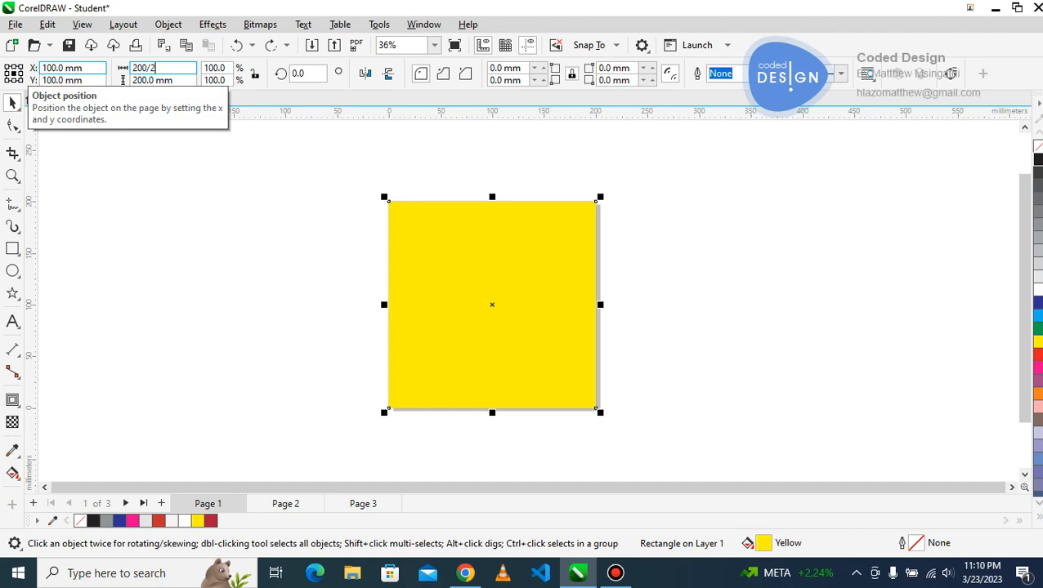
pyautogui.press('Return')
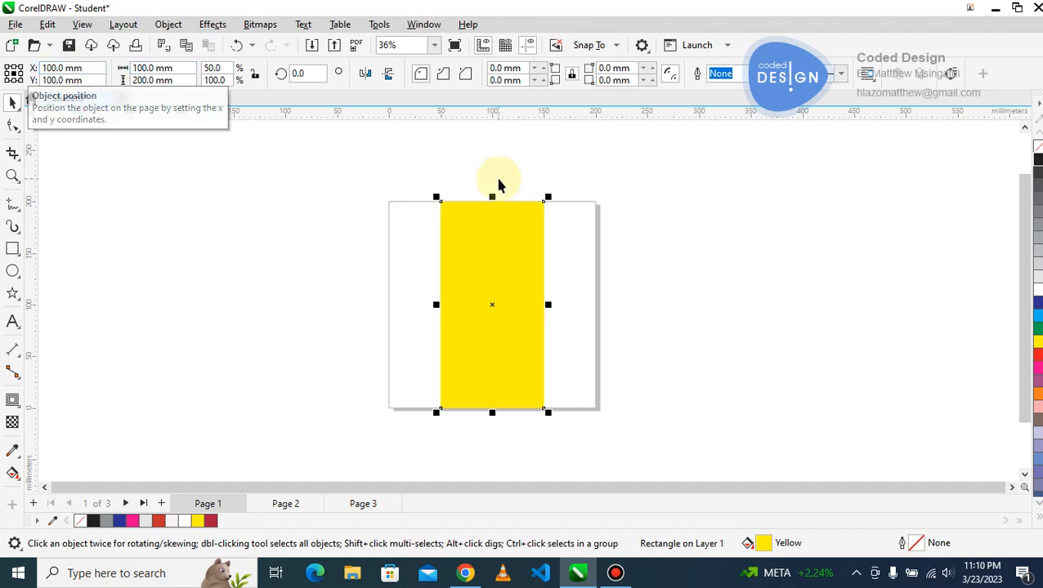
pyautogui.moveTo(490, 250); pyautogui.dragTo(436, 261)
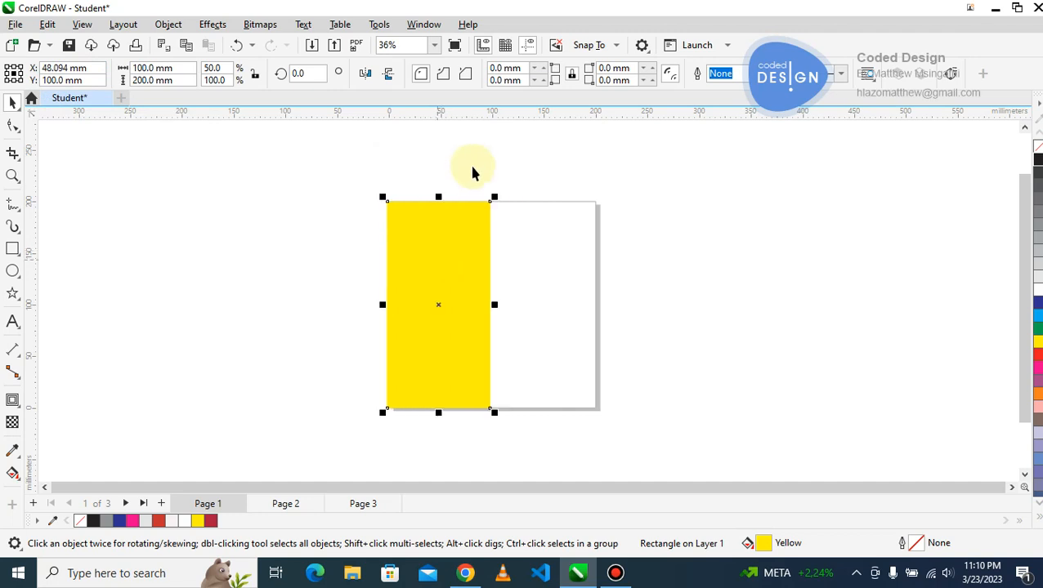
pyautogui.click(519, 123)
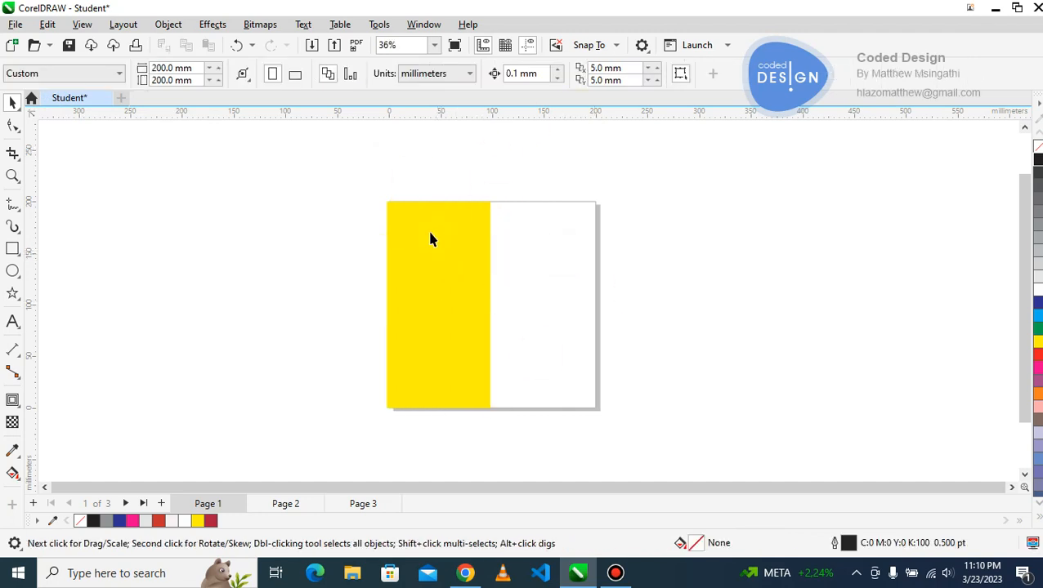
# Place a vertical guideline at the page's horizontal centre to check the rectangle's edge, and delete the guideline.
pyautogui.moveTo(35, 217); pyautogui.dragTo(204, 230)
pyautogui.press('p')
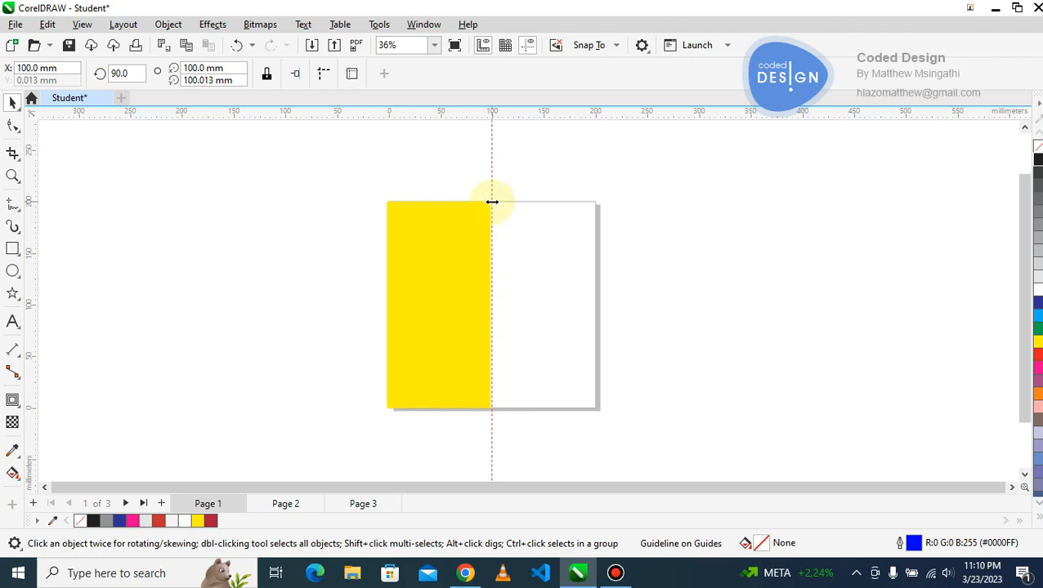
pyautogui.press('Delete')
# Delete the yellow rectangle and undo the deletion.
pyautogui.click(471, 233)
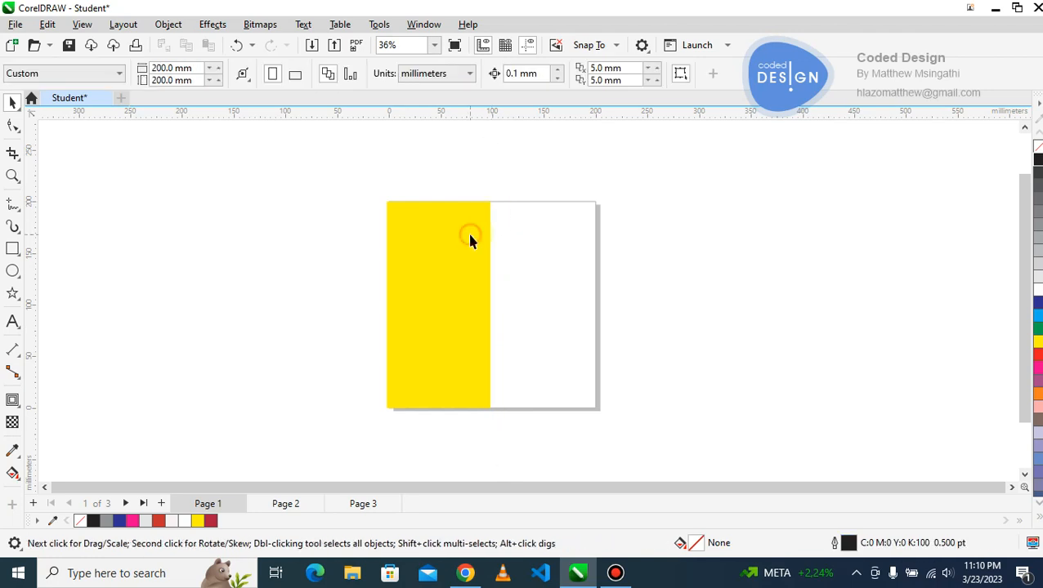
pyautogui.press('Delete')
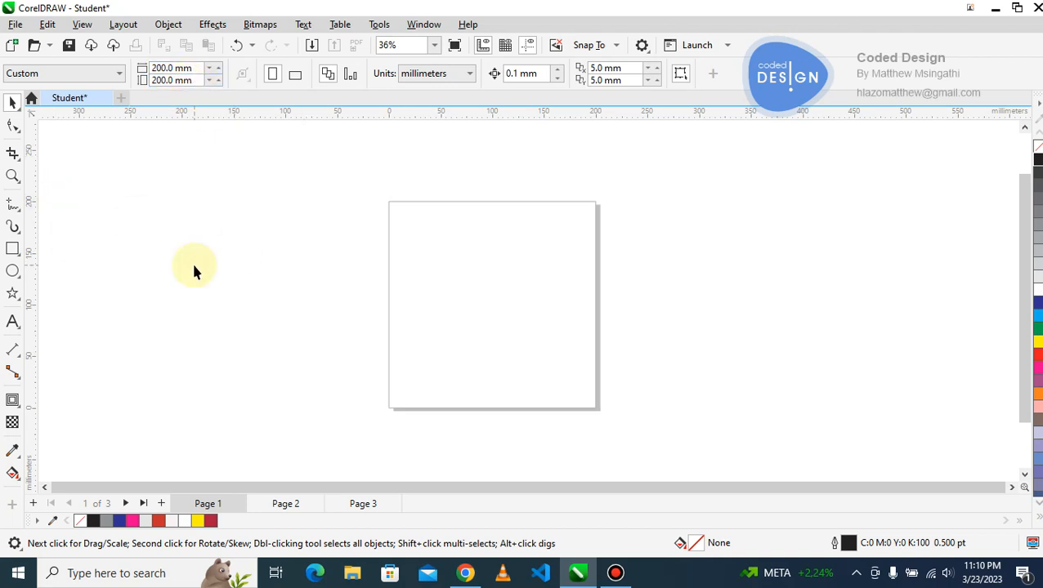
pyautogui.hotkey('ctrl', 'z')
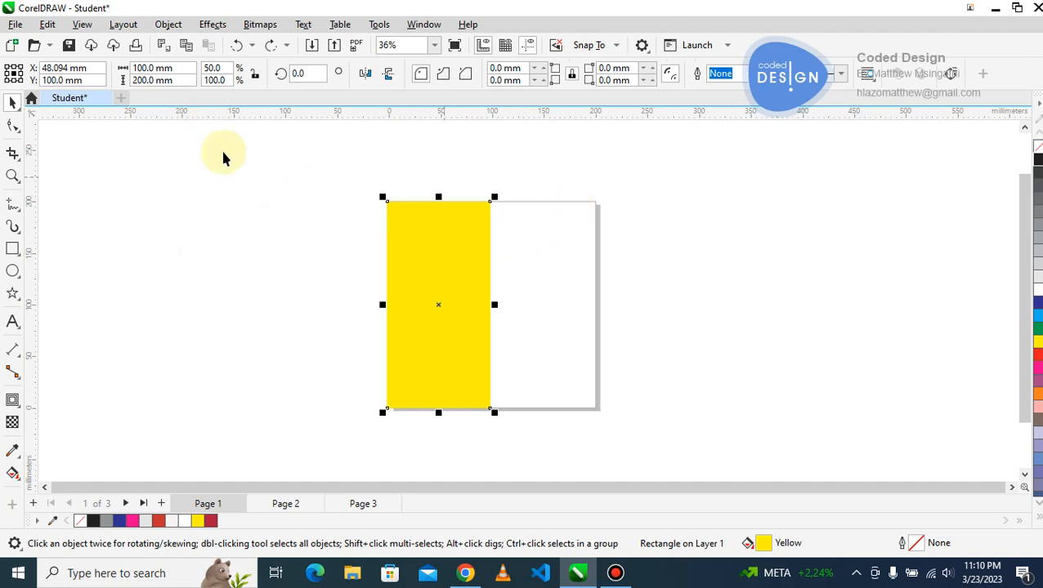
# Set the yellow rectangle's width to 200/3 mm and align it with the page's left edge.
pyautogui.click(187, 69)
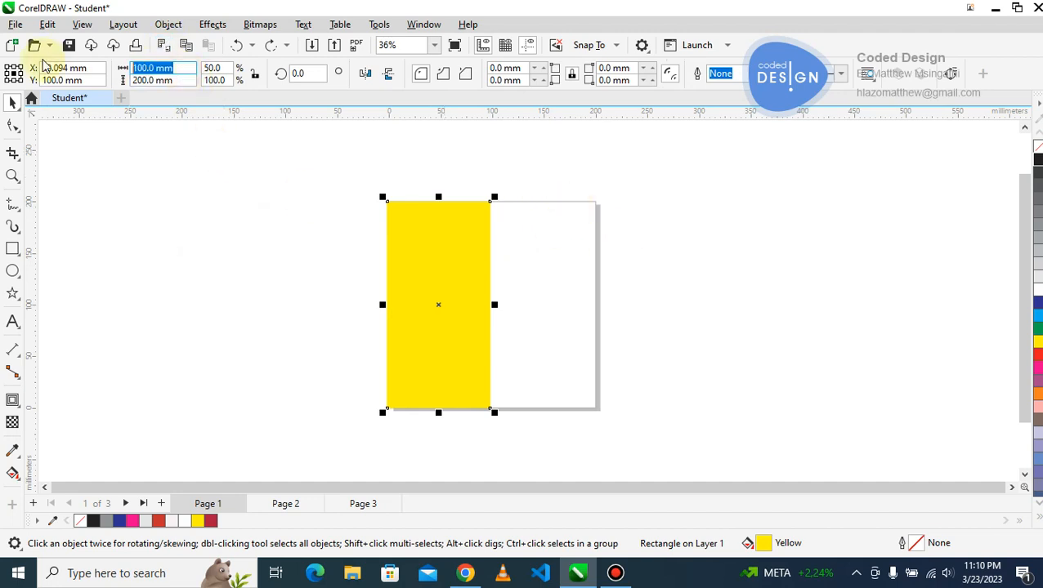
pyautogui.write('200')
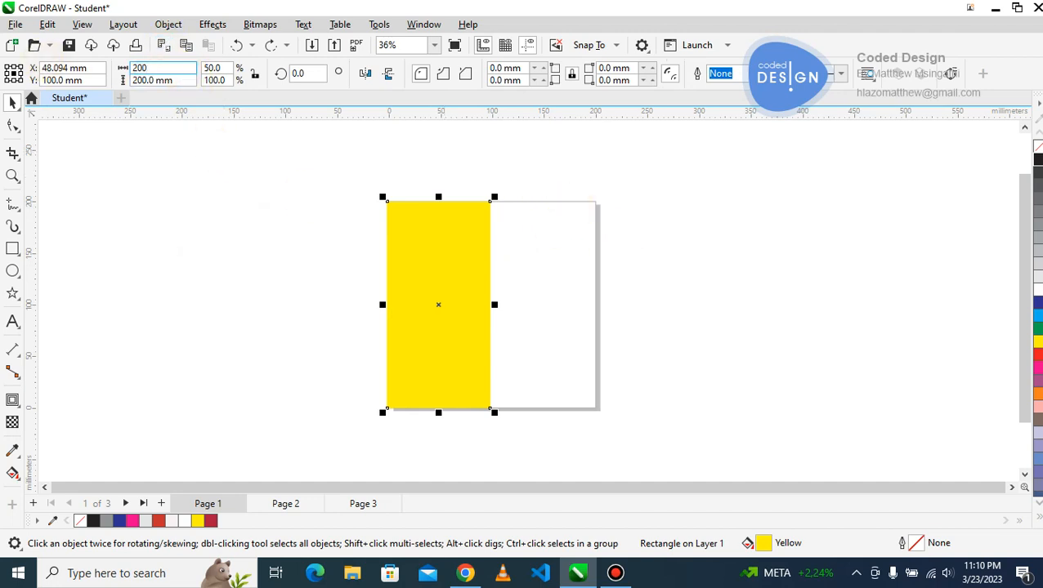
pyautogui.write('/3')
pyautogui.press('Return')
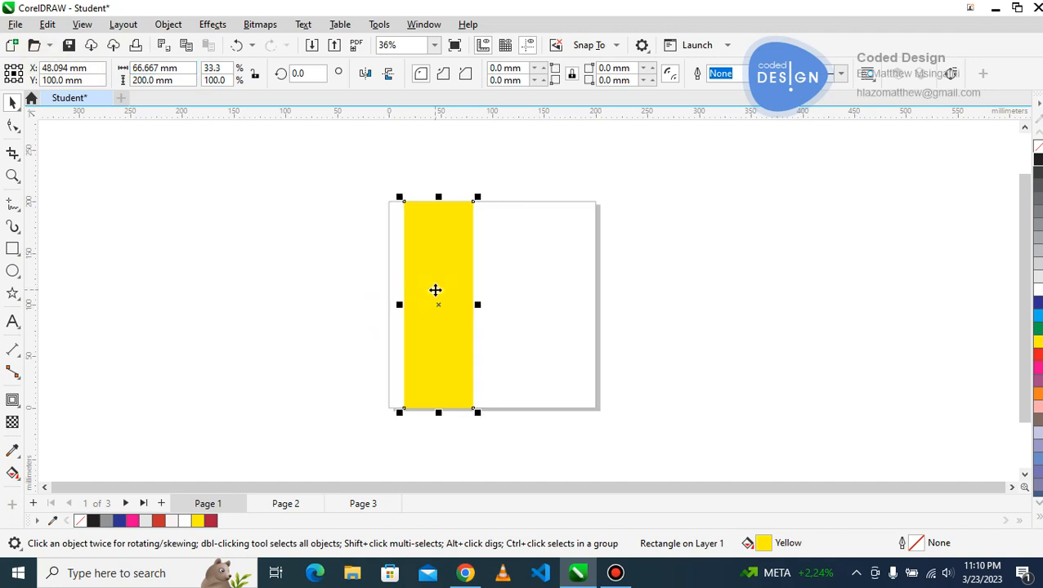
pyautogui.moveTo(435, 290); pyautogui.dragTo(419, 291)
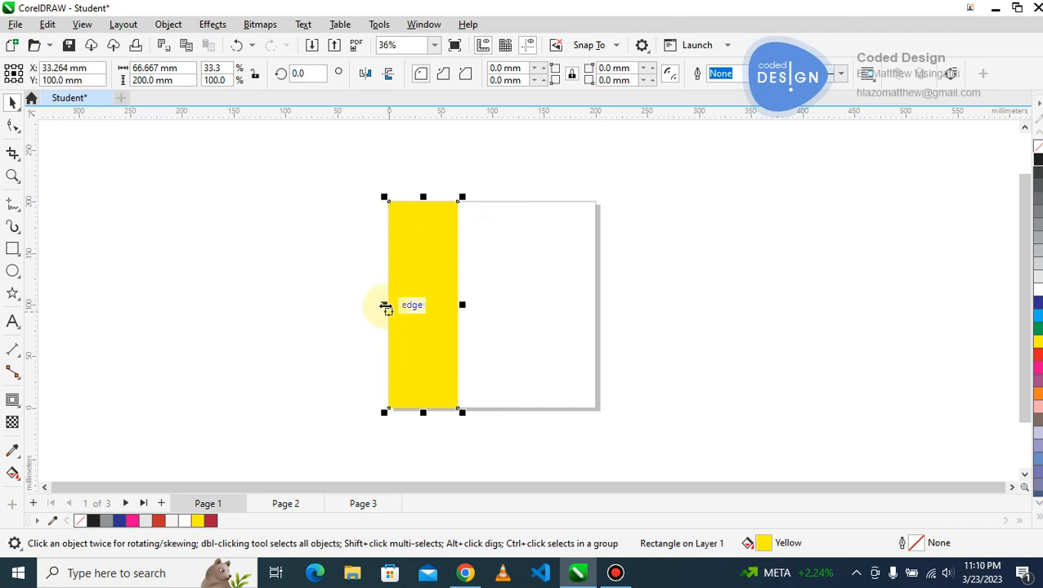
# Make a mirrored copy of the yellow strip directly beside it, covering the page's middle third.
pyautogui.moveTo(385, 308); pyautogui.dragTo(455, 304)
pyautogui.moveTo(489, 304); pyautogui.dragTo(407, 333)
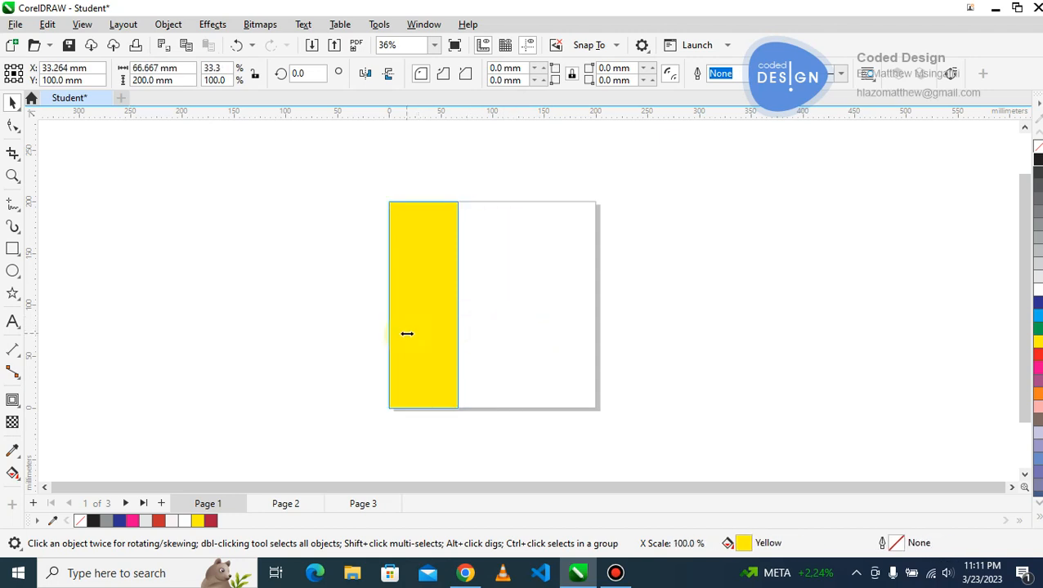
pyautogui.moveTo(497, 338)
pyautogui.mouseDown()
pyautogui.moveTo(379, 344)
pyautogui.moveTo(503, 336)
pyautogui.mouseUp()
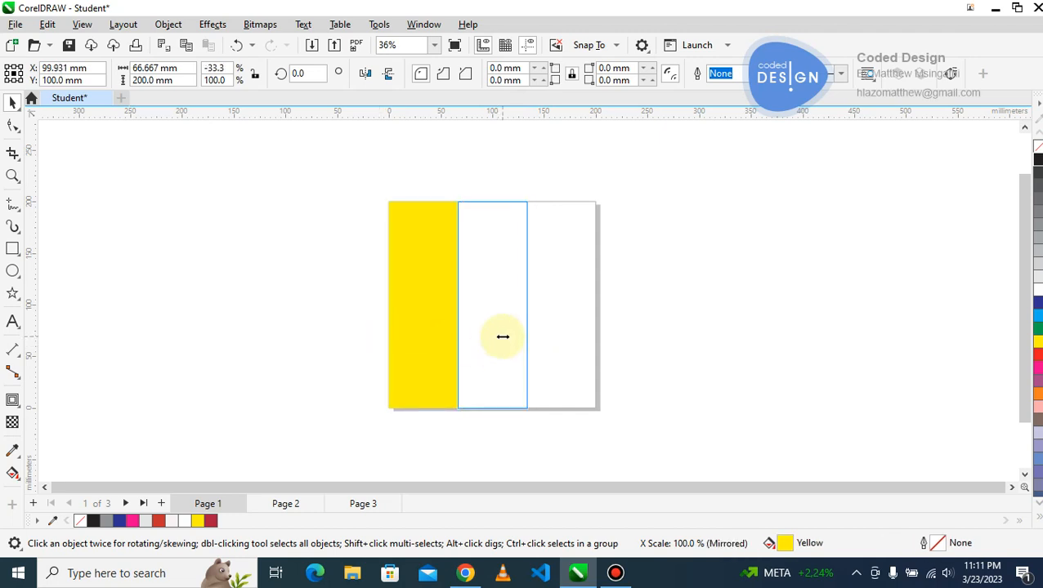
pyautogui.moveTo(502, 336); pyautogui.dragTo(503, 336)
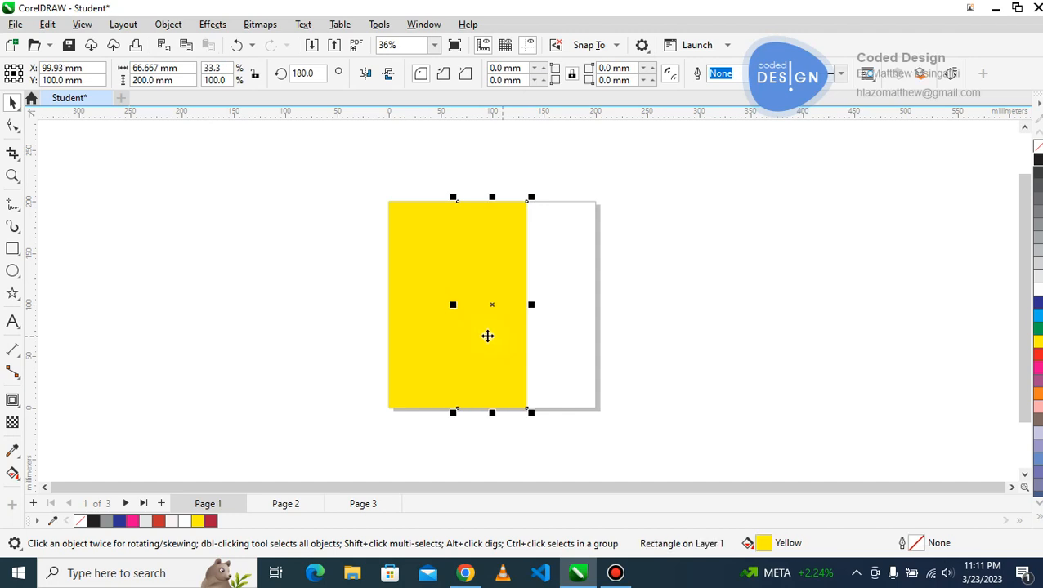
# Make a mirrored copy of the middle strip in the page's right third and fill the copy with 20% black grey.
pyautogui.click(465, 324)
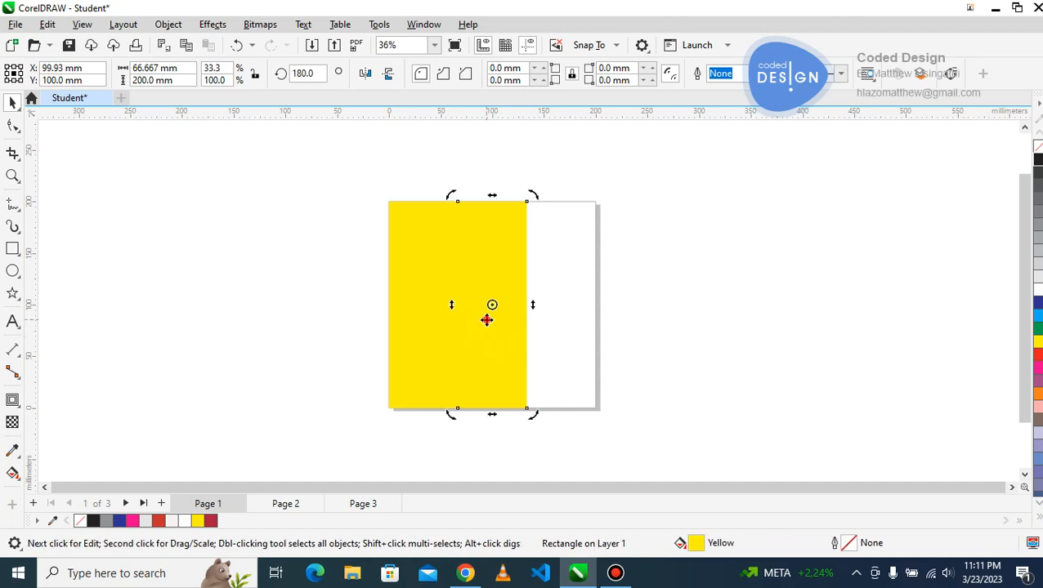
pyautogui.click(487, 320)
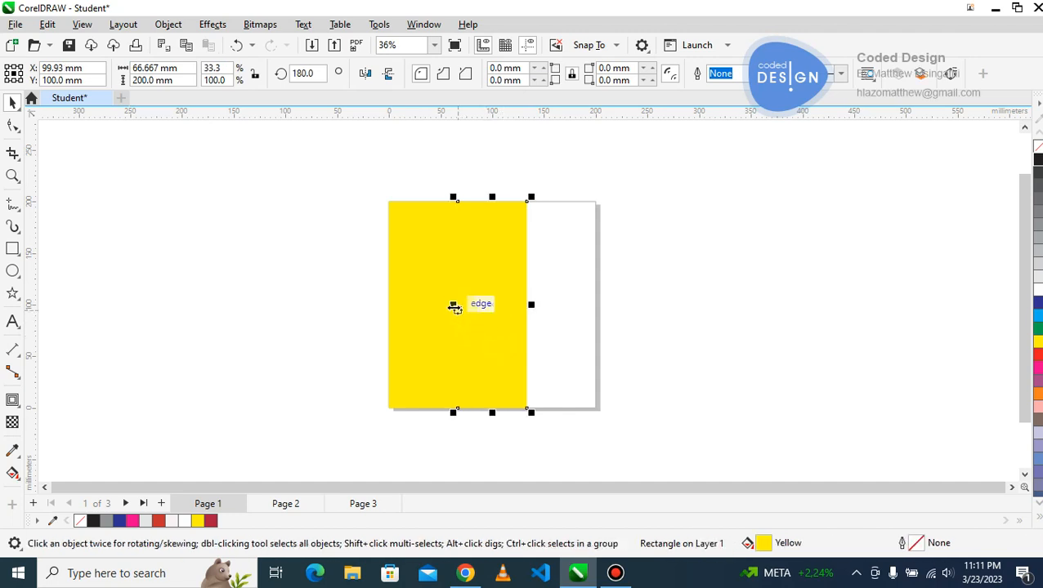
pyautogui.moveTo(454, 306); pyautogui.dragTo(552, 312)
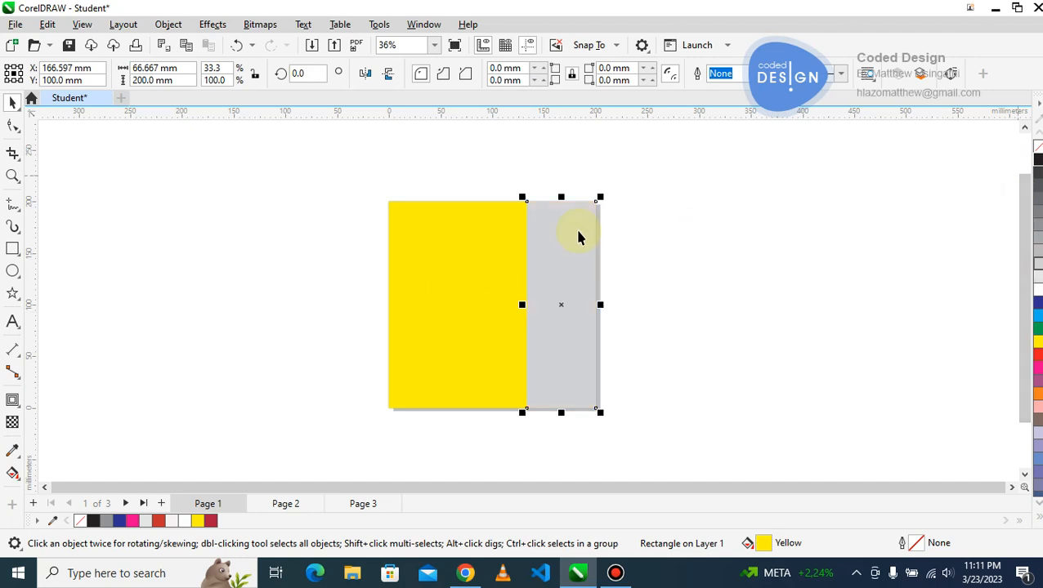
# Fill the middle strip with white and the left strip with dark blue.
pyautogui.click(505, 237)
pyautogui.click(184, 520)
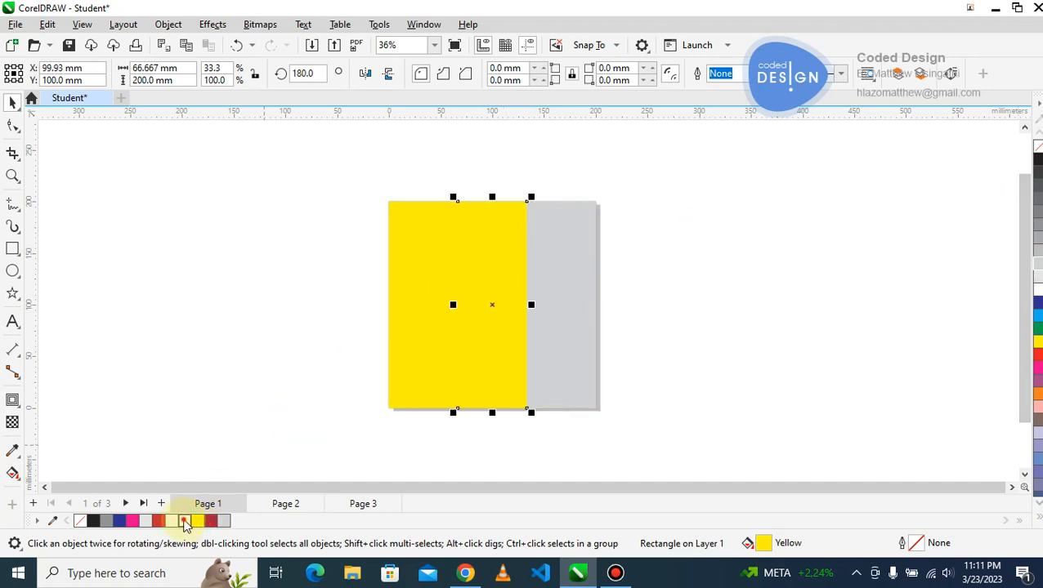
pyautogui.click(412, 292)
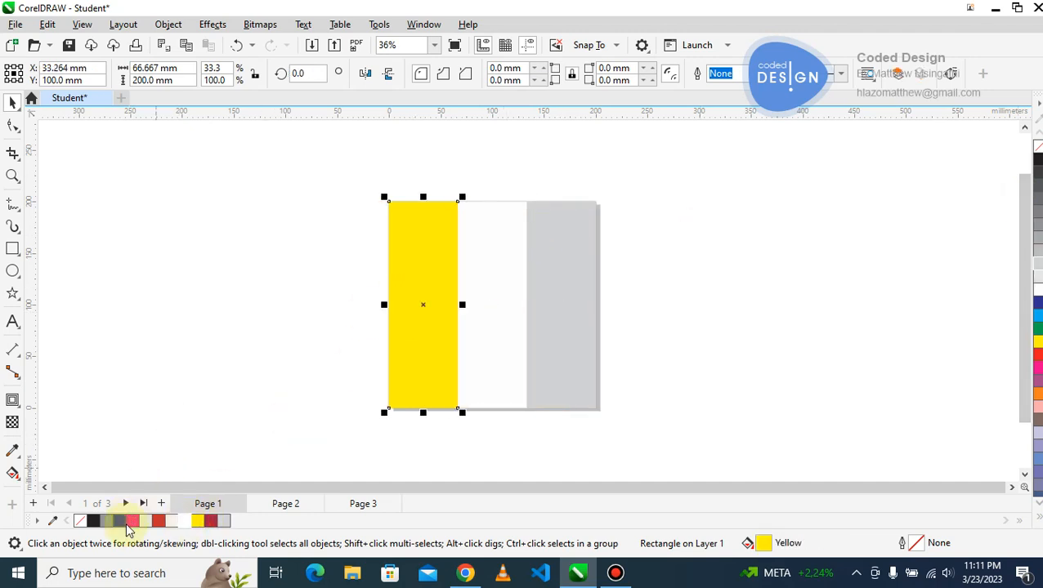
pyautogui.click(124, 524)
pyautogui.click(245, 184)
# Select all three strips and move them together off the page to the empty area on its left.
pyautogui.moveTo(324, 204); pyautogui.dragTo(669, 474)
pyautogui.moveTo(575, 313); pyautogui.dragTo(280, 319)
pyautogui.click(476, 266)
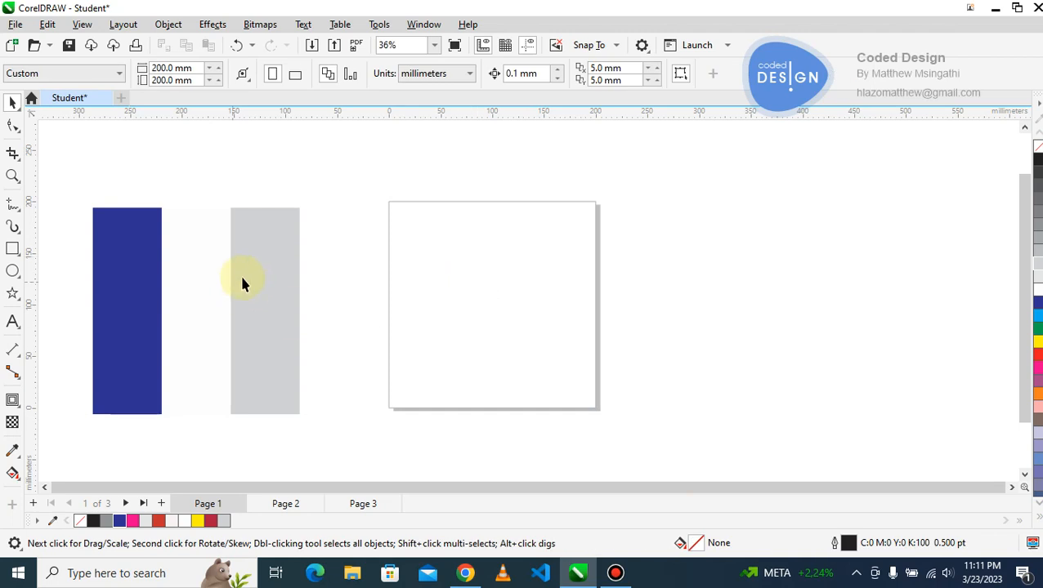
# Shorten the grey strip to a height of about 130 mm by lowering its upper edge.
pyautogui.click(281, 274)
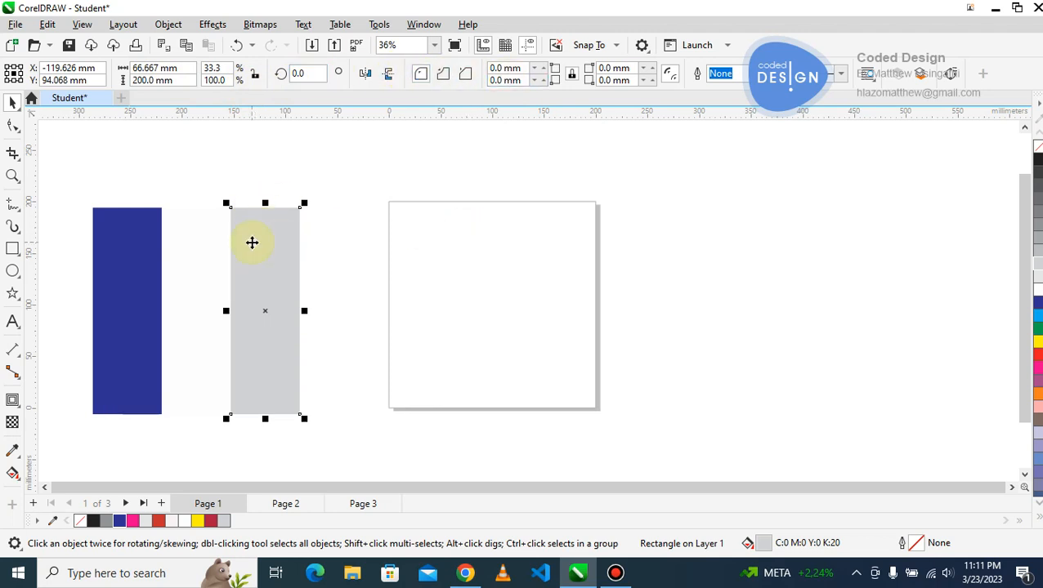
pyautogui.click(462, 262)
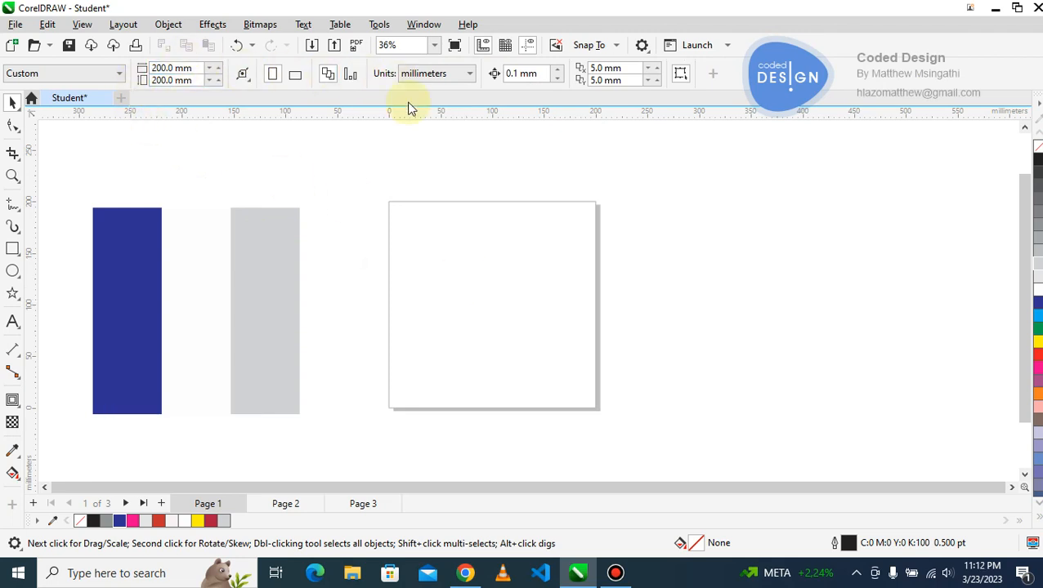
pyautogui.click(253, 282)
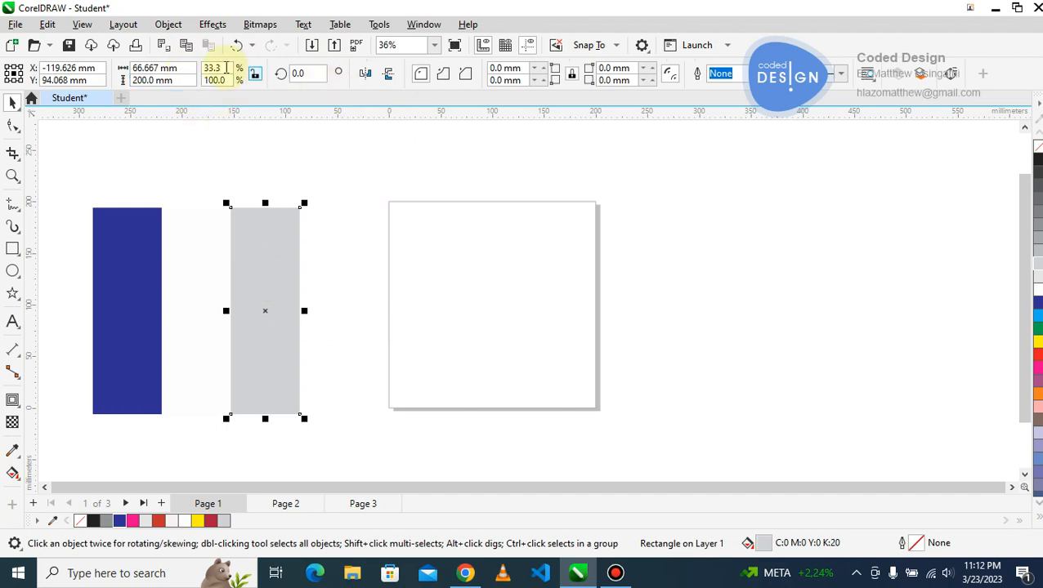
pyautogui.moveTo(264, 203); pyautogui.dragTo(252, 280)
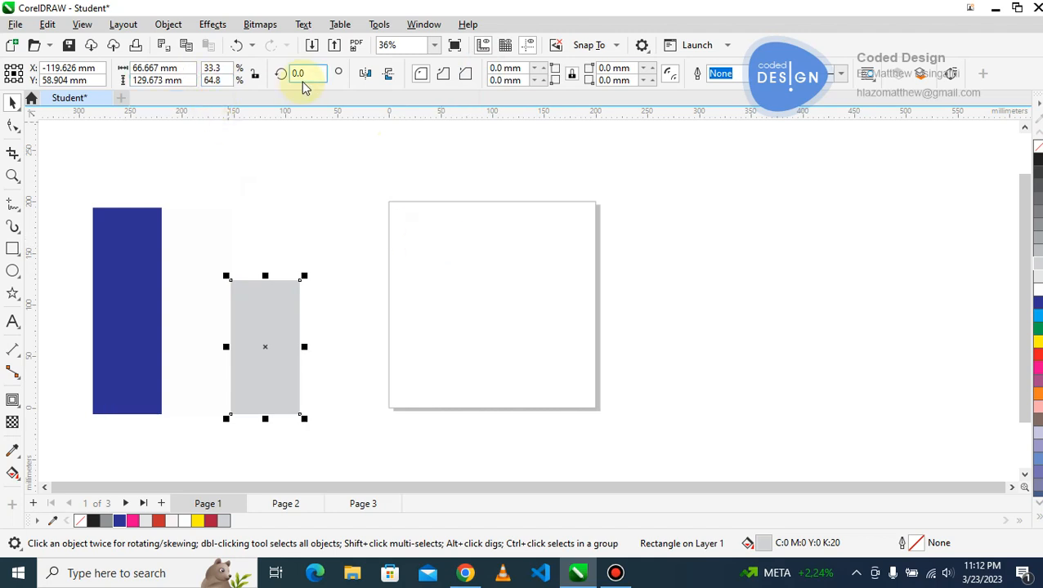
pyautogui.click(406, 247)
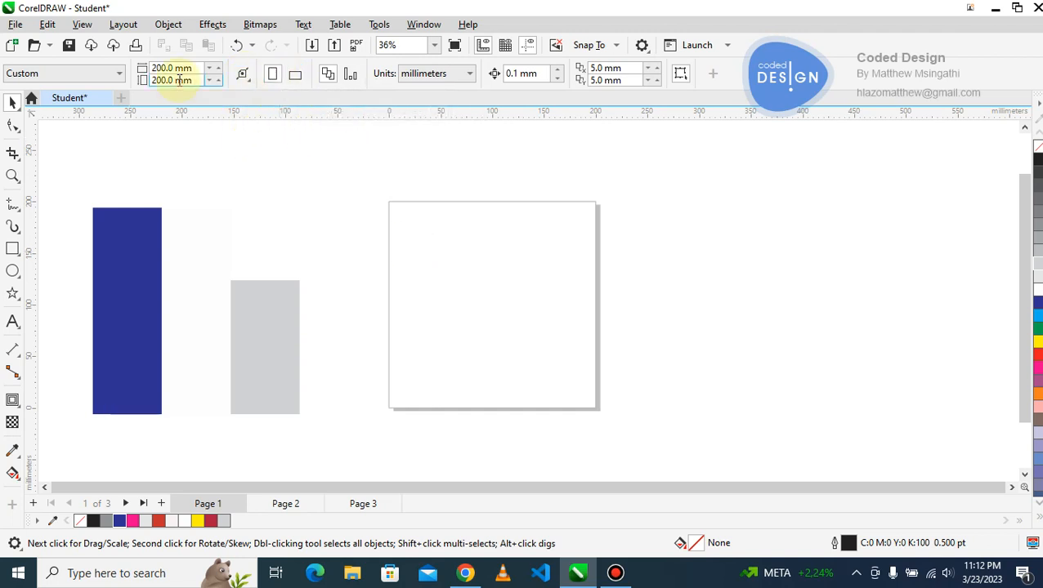
# Set the page height to 300 mm and switch the page orientation to landscape.
pyautogui.moveTo(200, 80); pyautogui.dragTo(59, 73)
pyautogui.write('300')
pyautogui.press('Return')
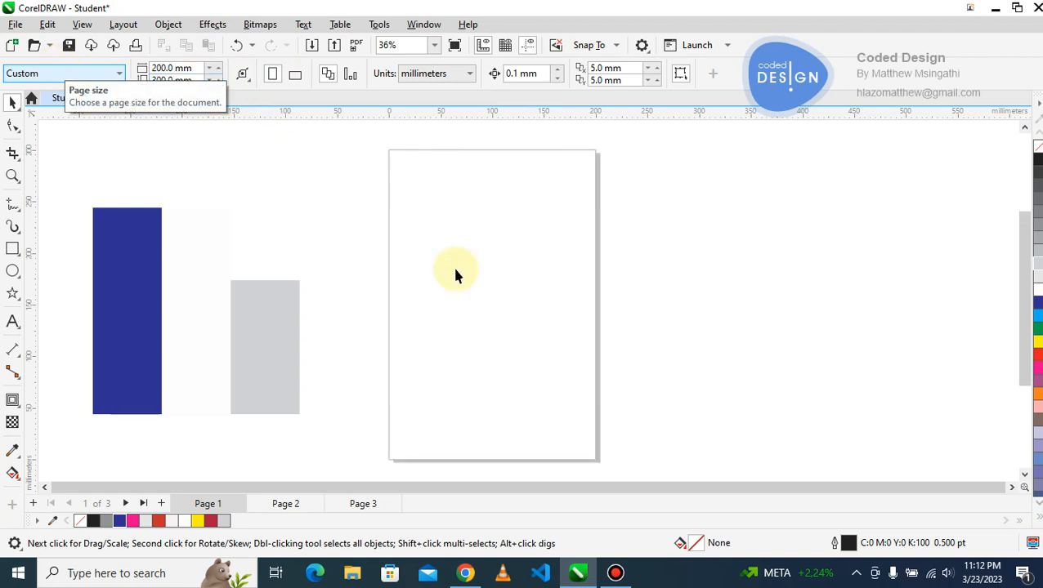
pyautogui.click(296, 75)
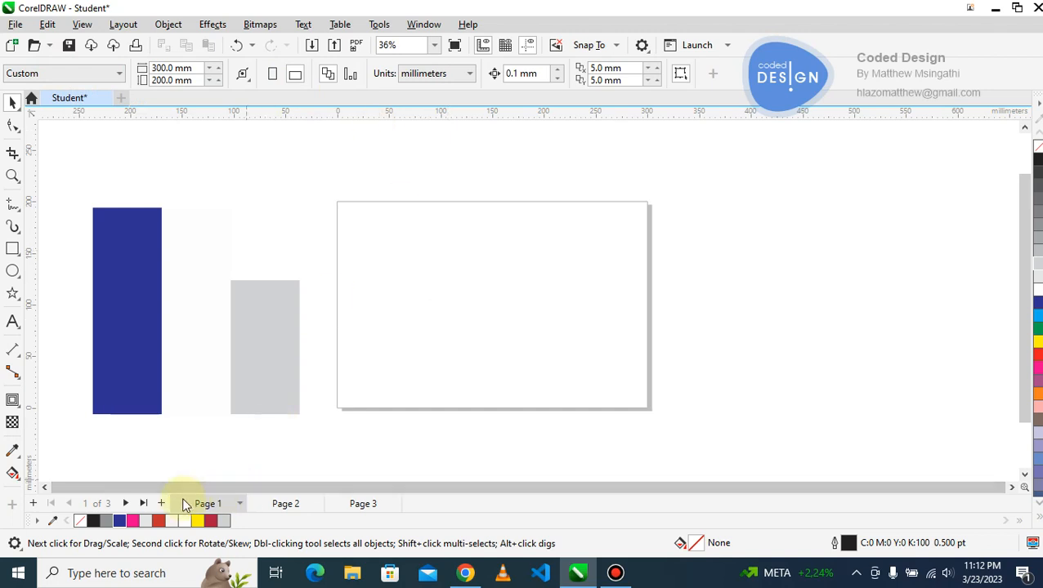
# Add a new page after Page 1 and compare the sizes of Page 1 and Page 2.
pyautogui.click(161, 504)
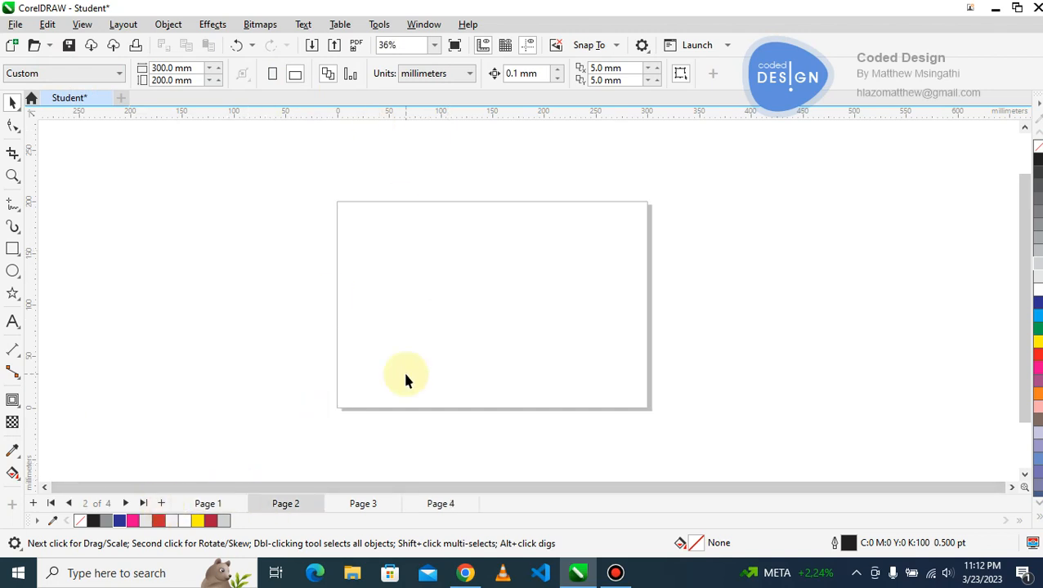
pyautogui.click(206, 504)
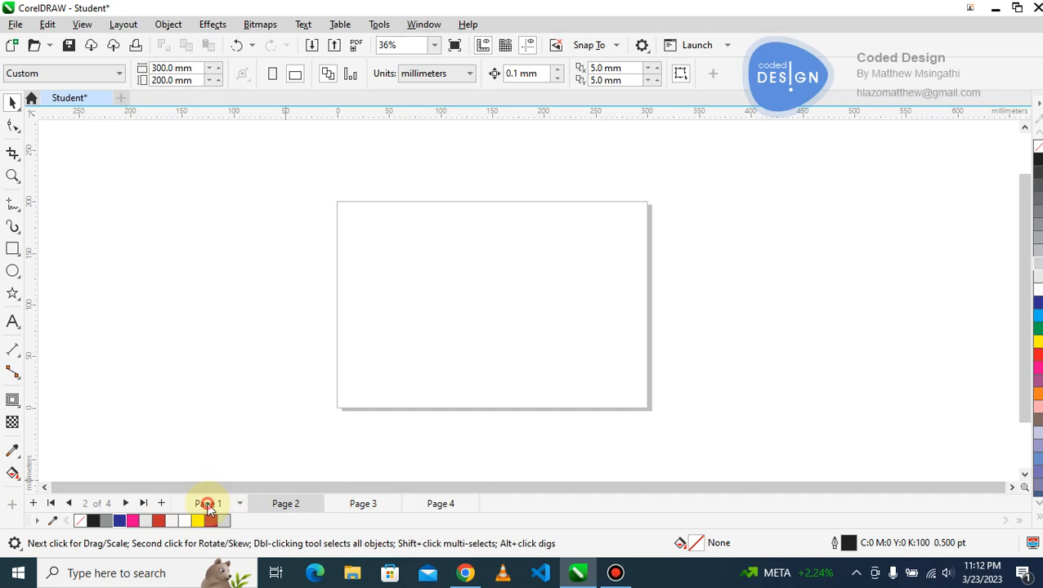
pyautogui.click(284, 505)
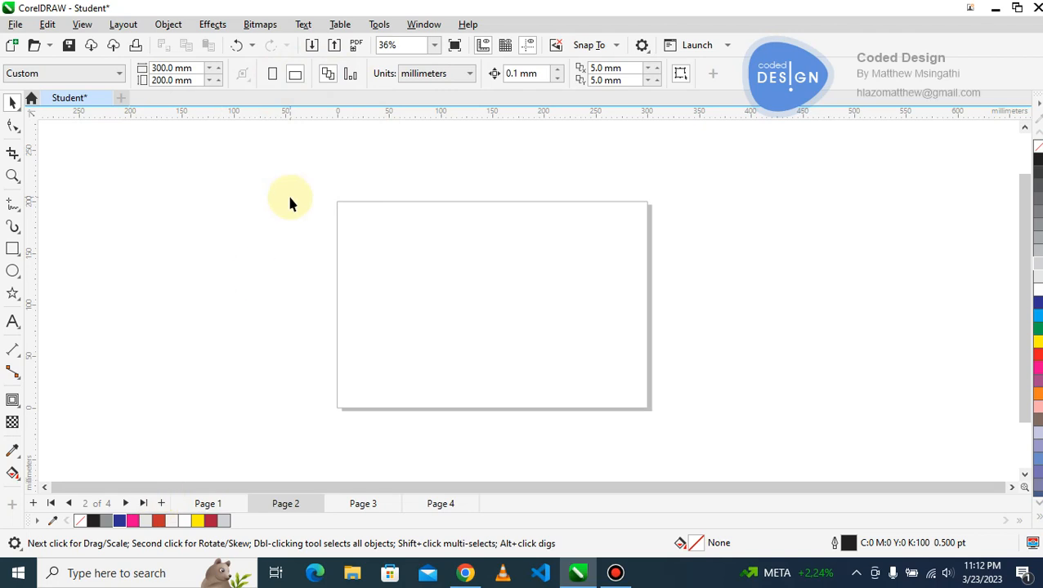
# Apply page sizing to the current page only and set Page 2's height to 566 mm.
pyautogui.click(330, 77)
pyautogui.click(220, 501)
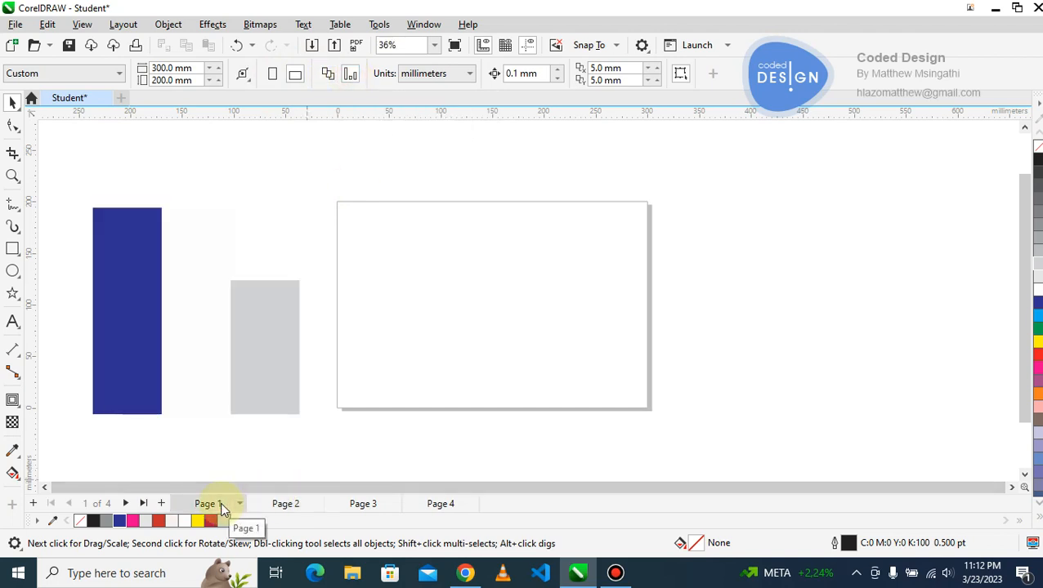
pyautogui.click(280, 506)
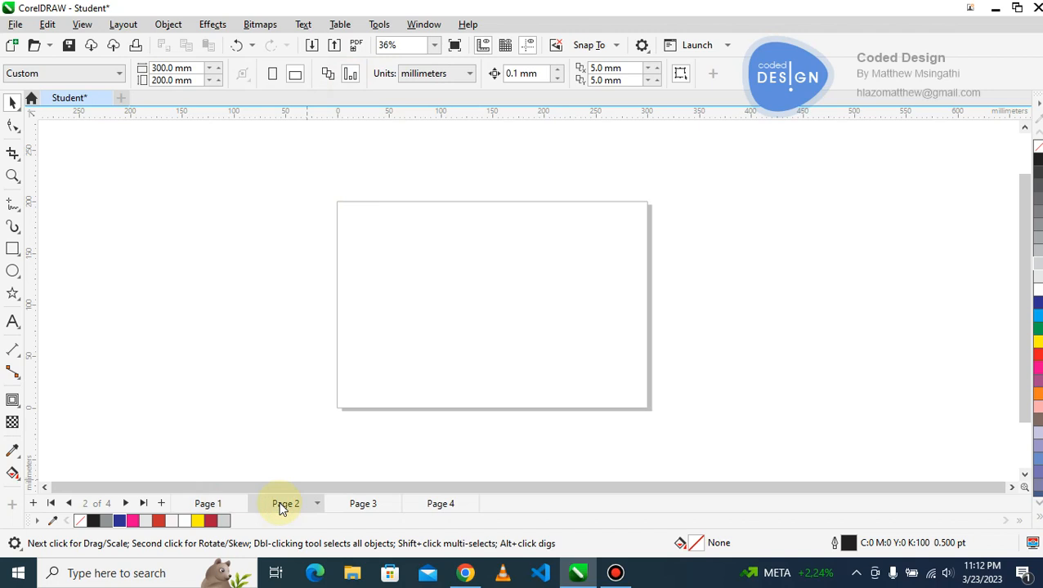
pyautogui.click(196, 80)
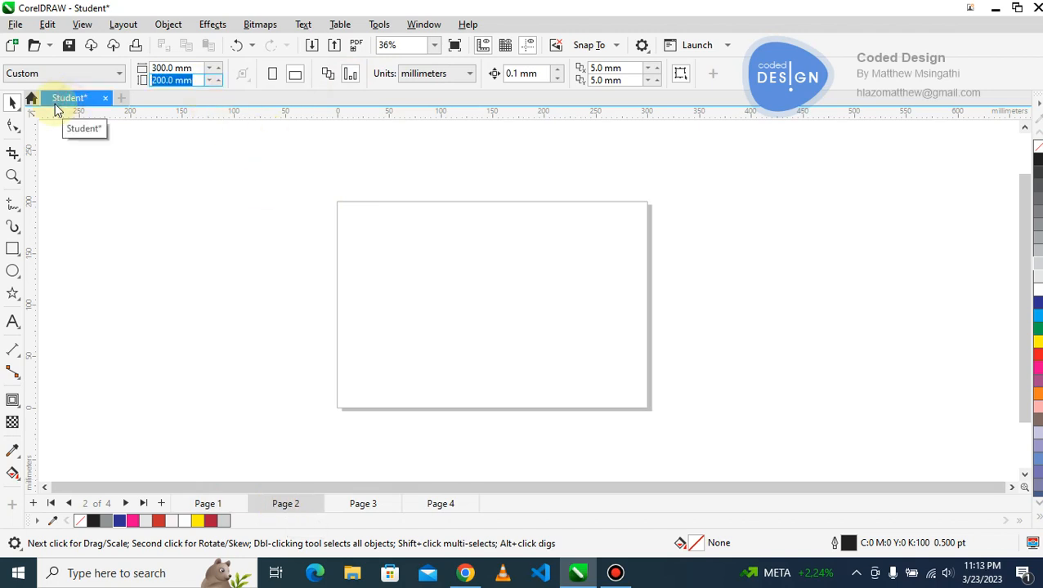
pyautogui.write('566')
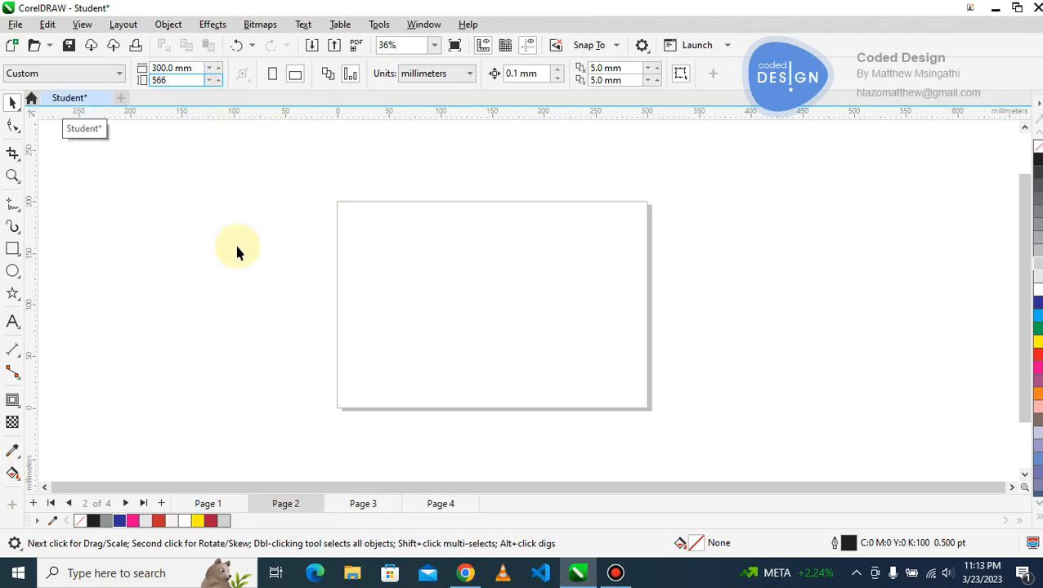
pyautogui.press('Return')
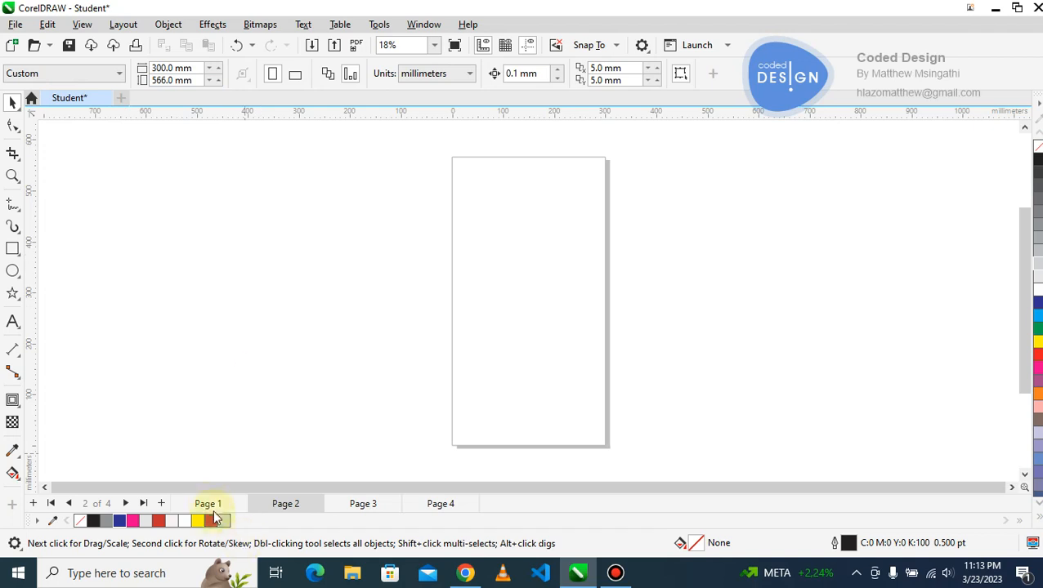
# View Page 1 and Page 3 to compare their page sizes with Page 2, ending on Page 1.
pyautogui.click(209, 504)
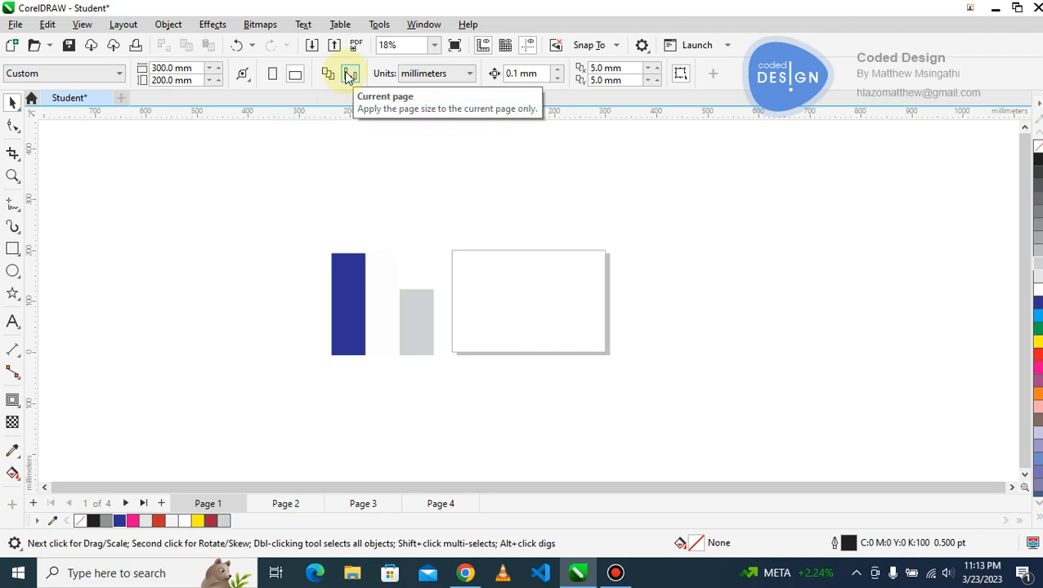
pyautogui.click(356, 505)
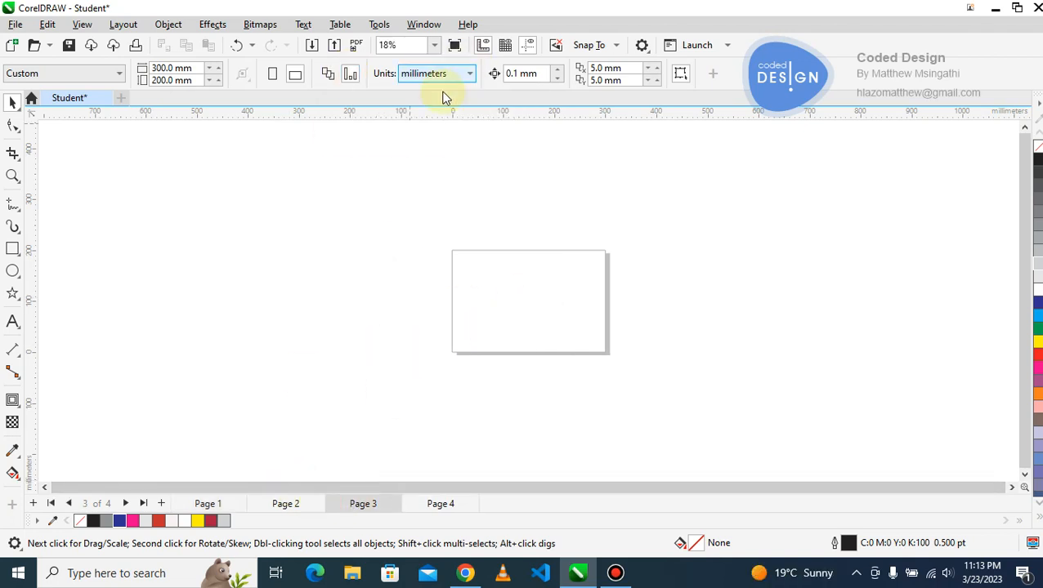
pyautogui.click(205, 501)
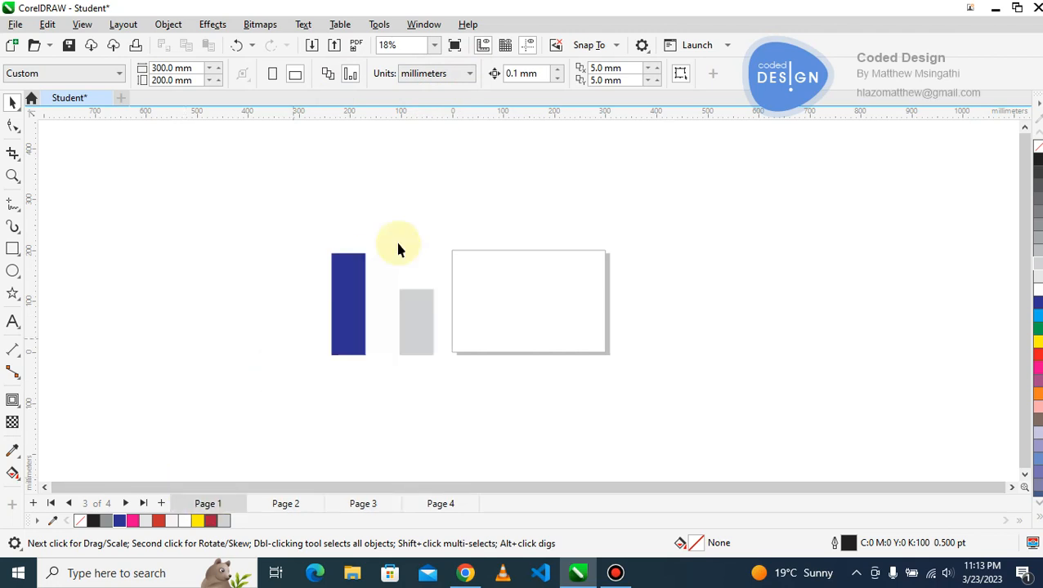
# Check the blue strip's properties, clear the selection, and review the available measurement units while keeping millimeters.
pyautogui.click(332, 280)
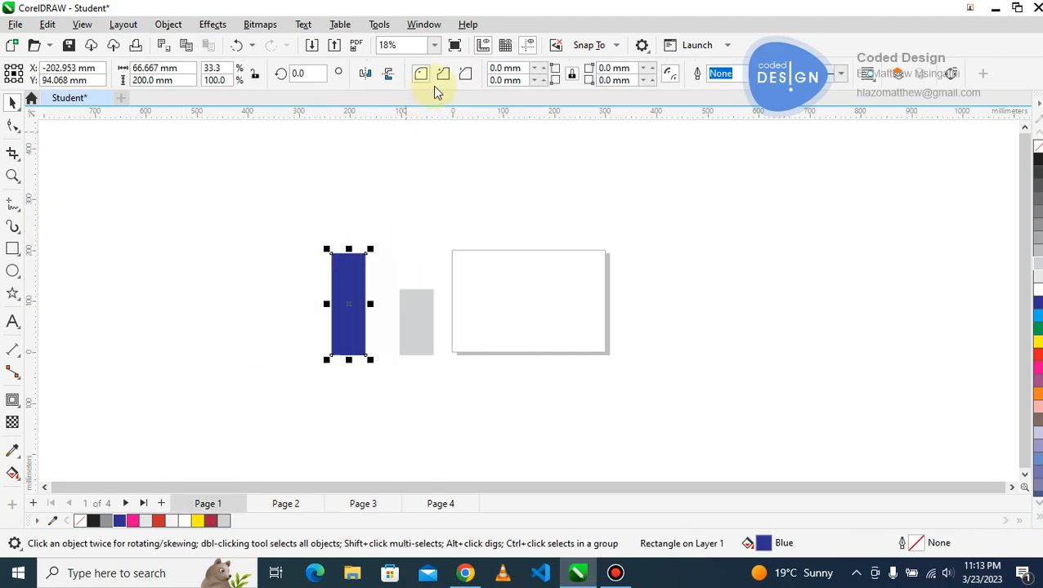
pyautogui.click(381, 236)
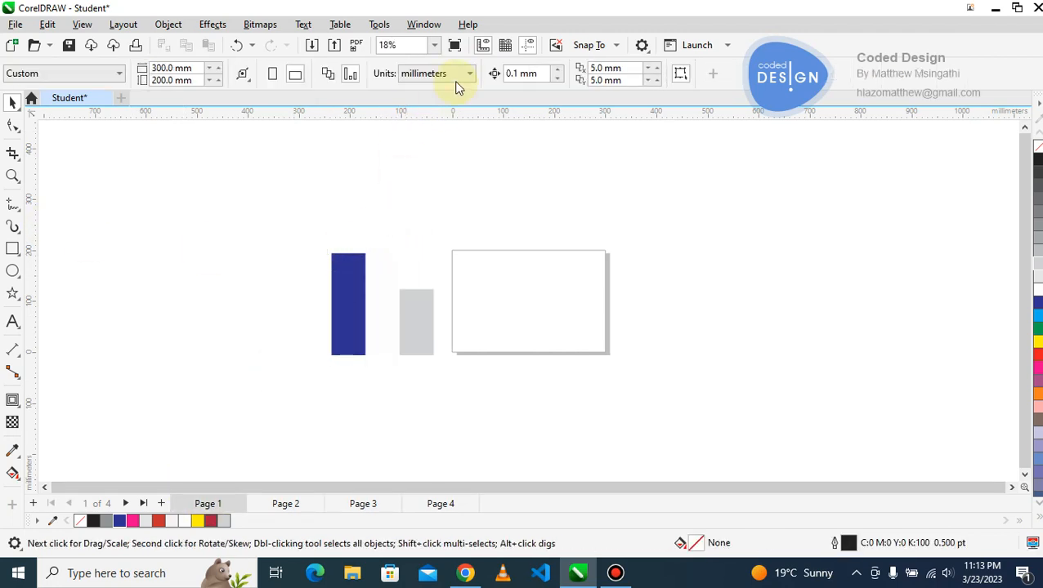
pyautogui.click(466, 78)
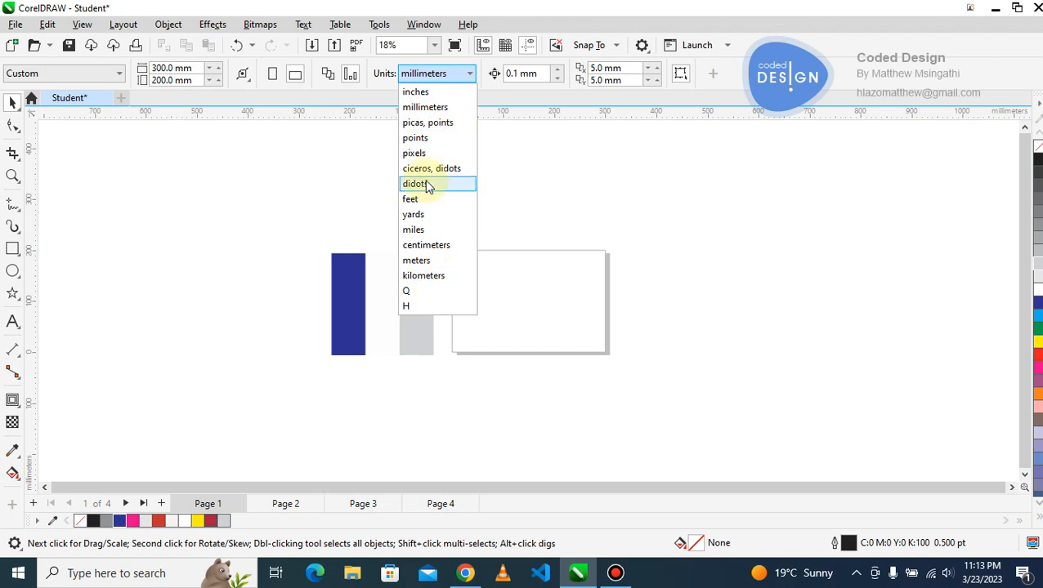
pyautogui.click(614, 150)
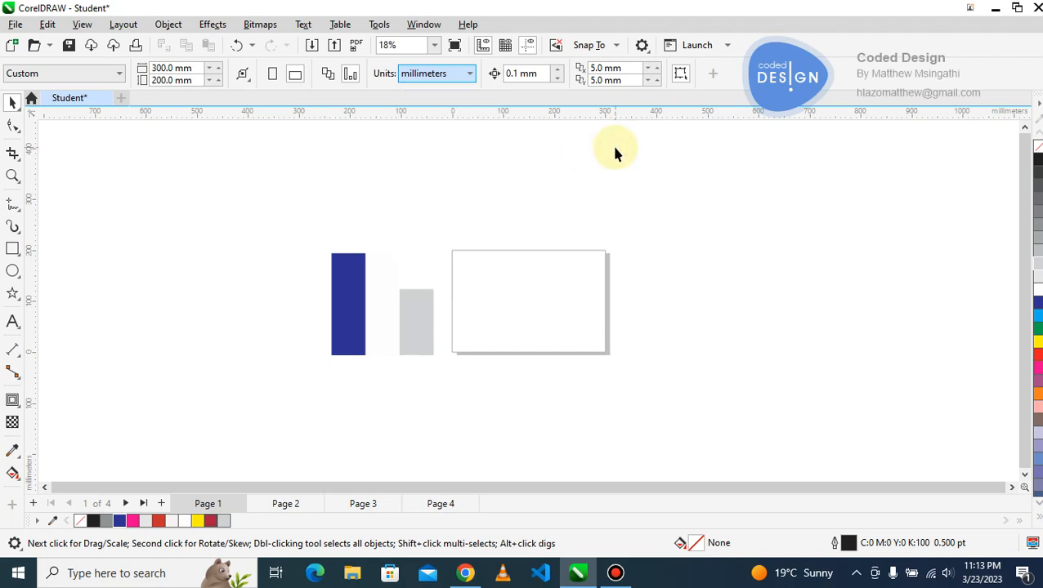